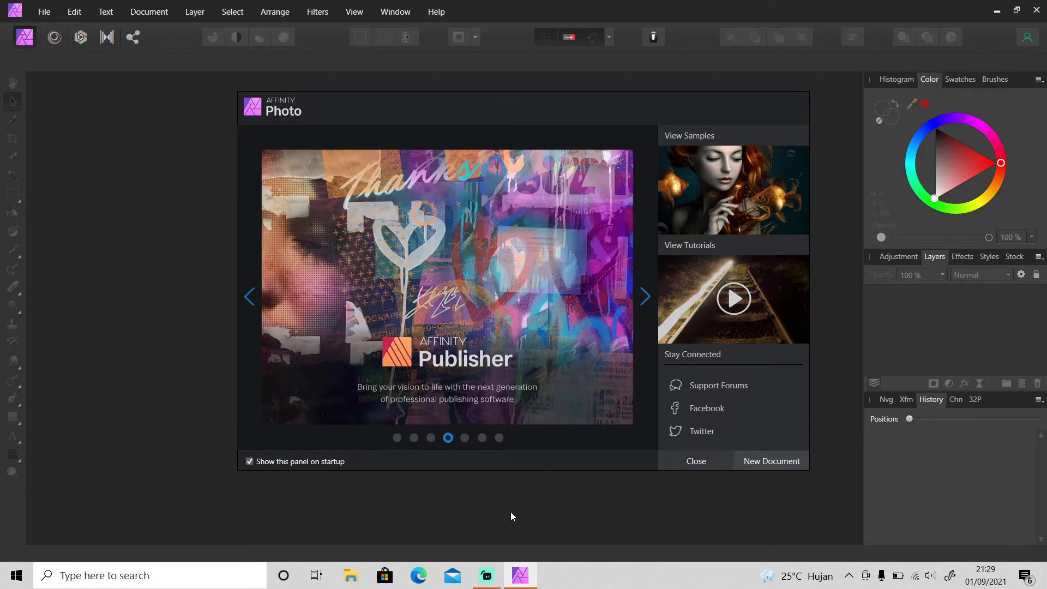
Step: Create a new 1920 x 1080 px document from the FHD 1080p web preset with a transparent background
{"action": "left_click", "coordinate": [775, 460]}
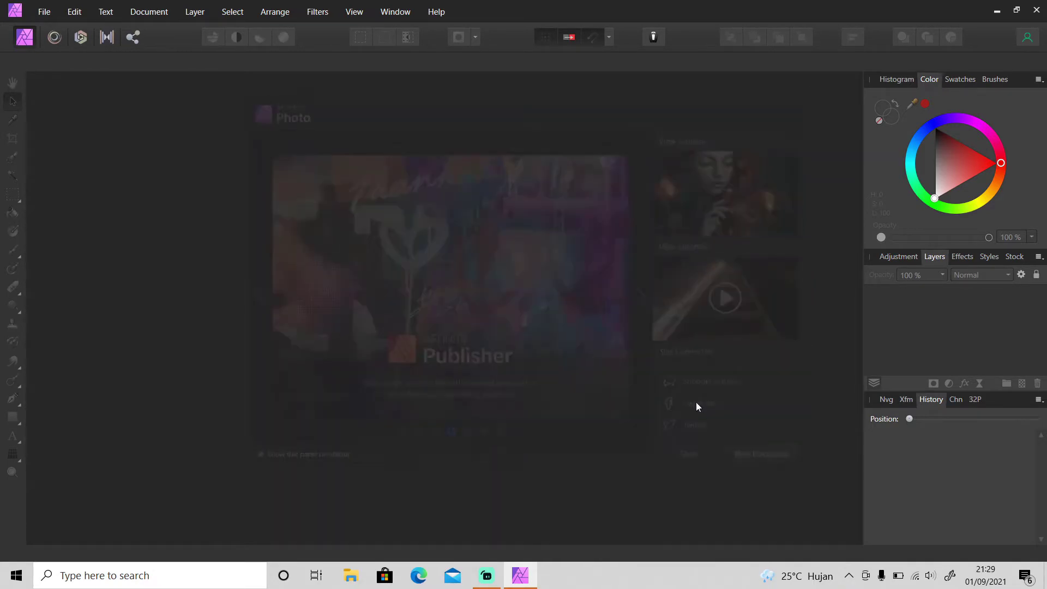
{"action": "left_click_drag", "start_coordinate": [649, 231], "coordinate": [653, 329]}
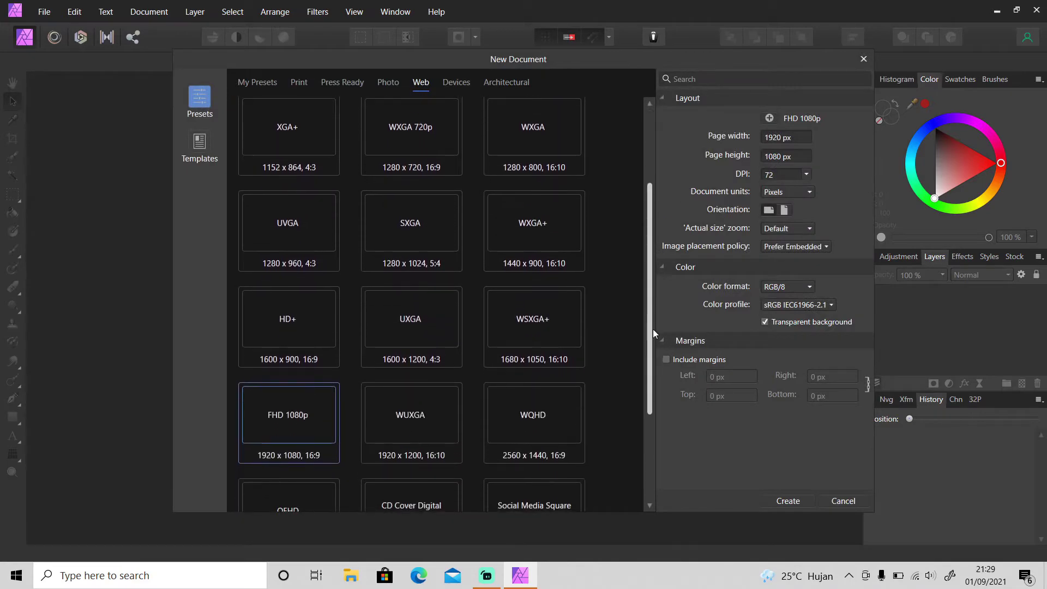
{"action": "left_click", "coordinate": [787, 502]}
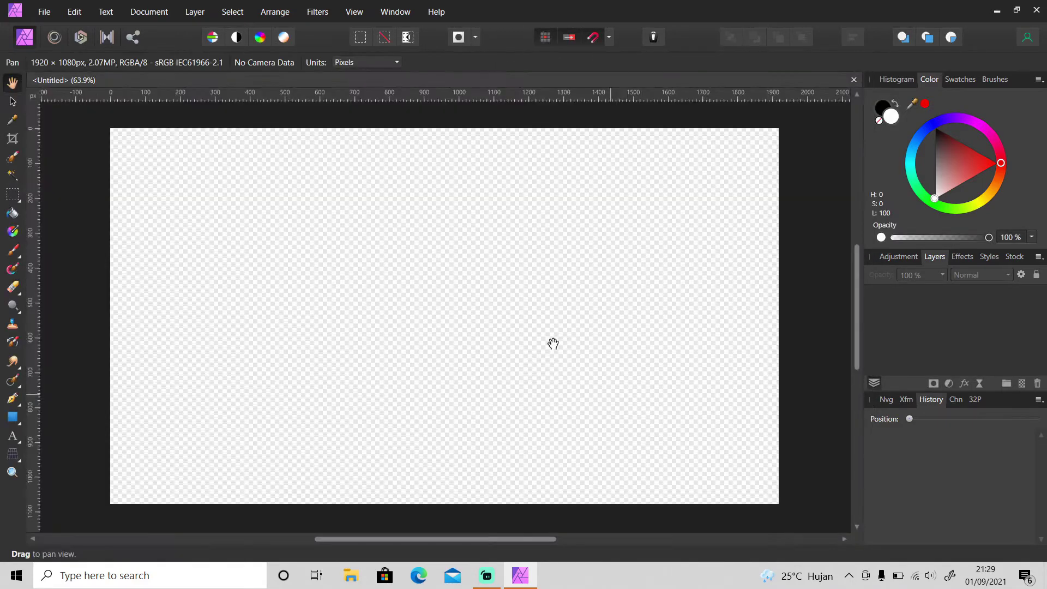
Step: Add the artistic text "TEXT" in Arial Bold at 288 pt and centre it on the canvas
{"action": "key", "text": "t"}
{"action": "left_click", "coordinate": [404, 336]}
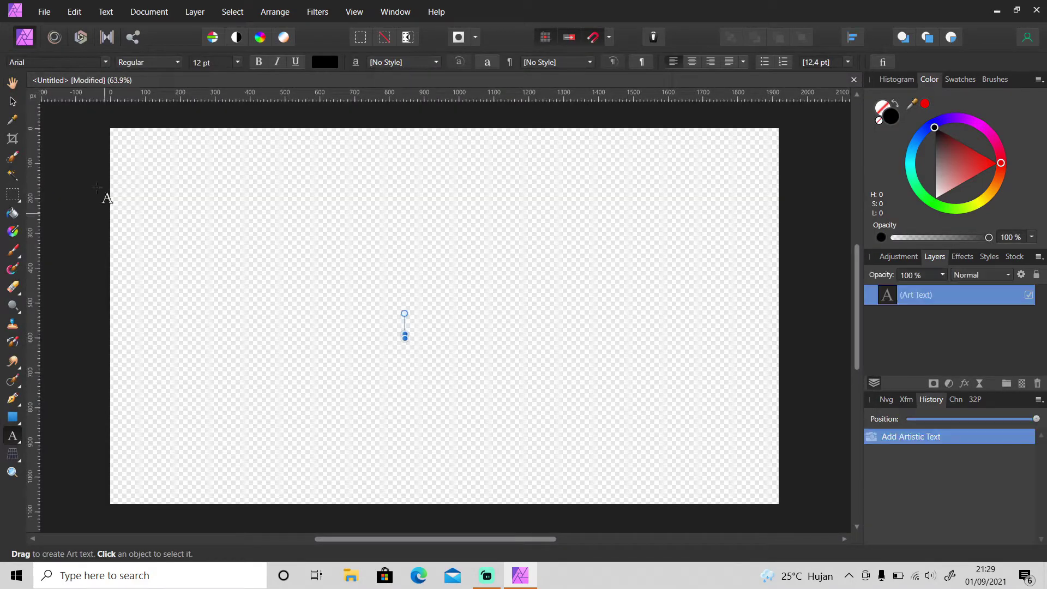
{"action": "left_click", "coordinate": [237, 62]}
{"action": "left_click", "coordinate": [217, 304]}
{"action": "left_click", "coordinate": [149, 62]}
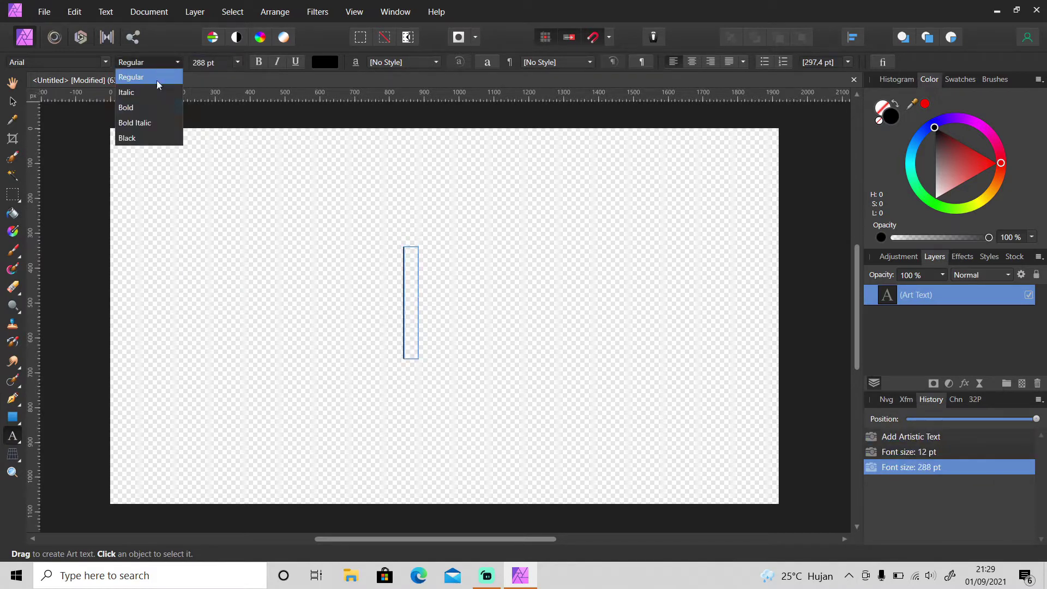
{"action": "left_click", "coordinate": [143, 106]}
{"action": "type", "text": "TEXT"}
{"action": "left_click", "coordinate": [12, 101]}
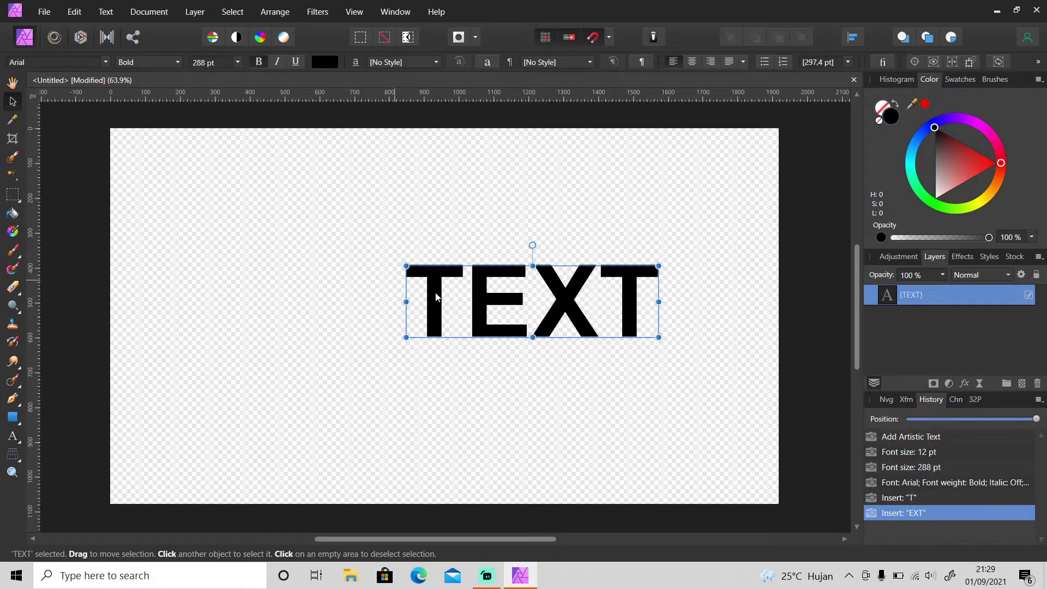
{"action": "left_click_drag", "start_coordinate": [483, 307], "coordinate": [396, 323]}
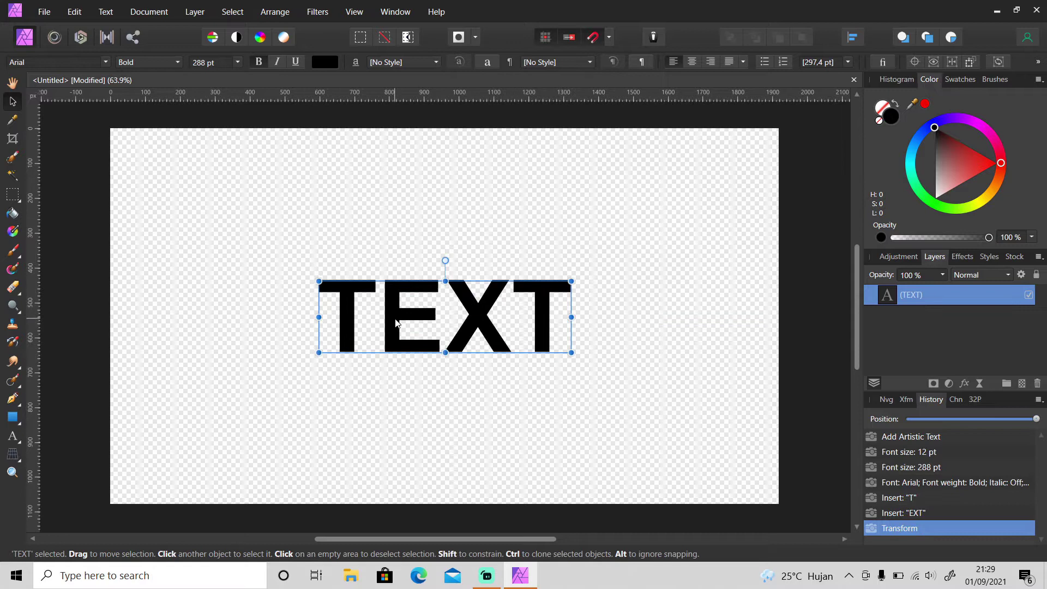
Step: Rasterize the text layer and flood fill its transparent background with white
{"action": "right_click", "coordinate": [915, 304]}
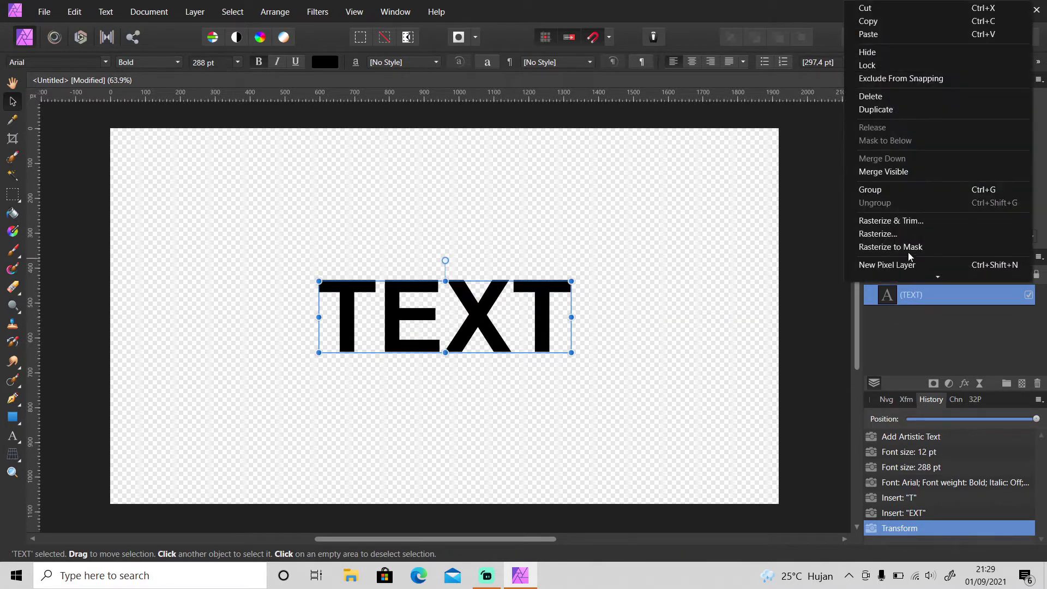
{"action": "left_click", "coordinate": [900, 235]}
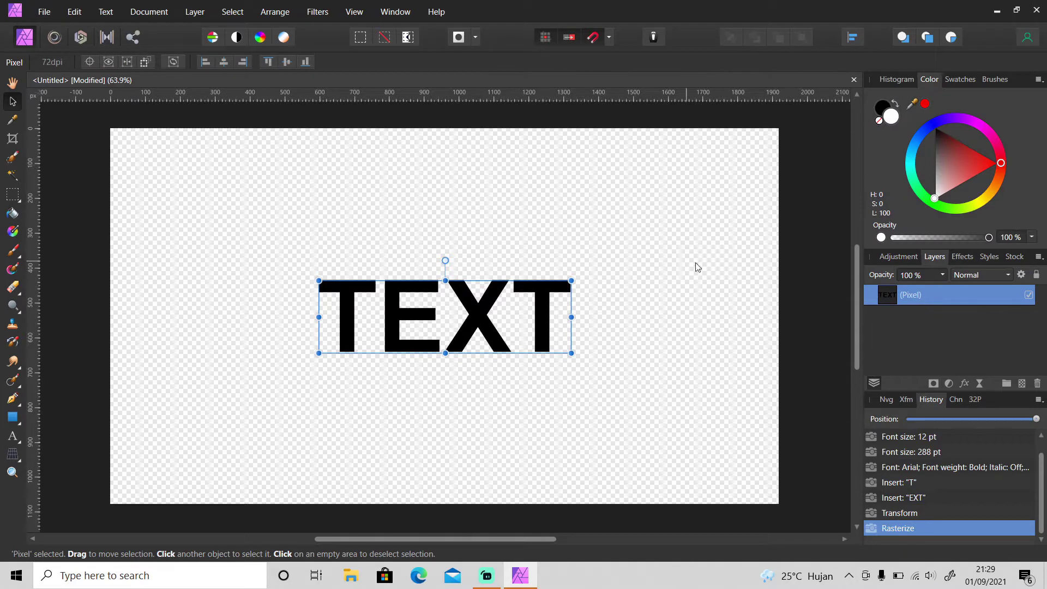
{"action": "key", "text": "g"}
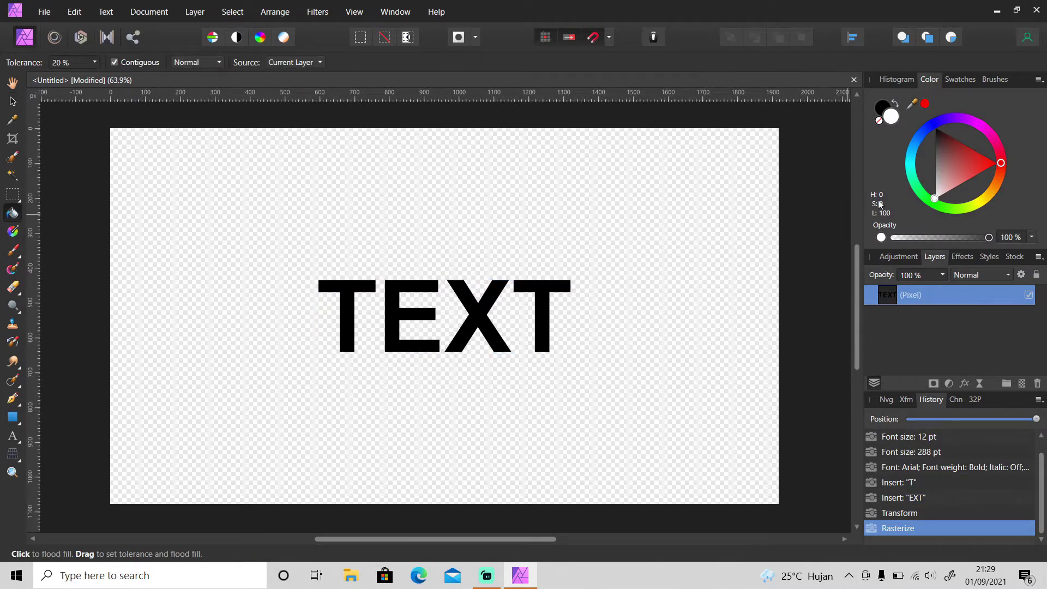
{"action": "left_click", "coordinate": [694, 266]}
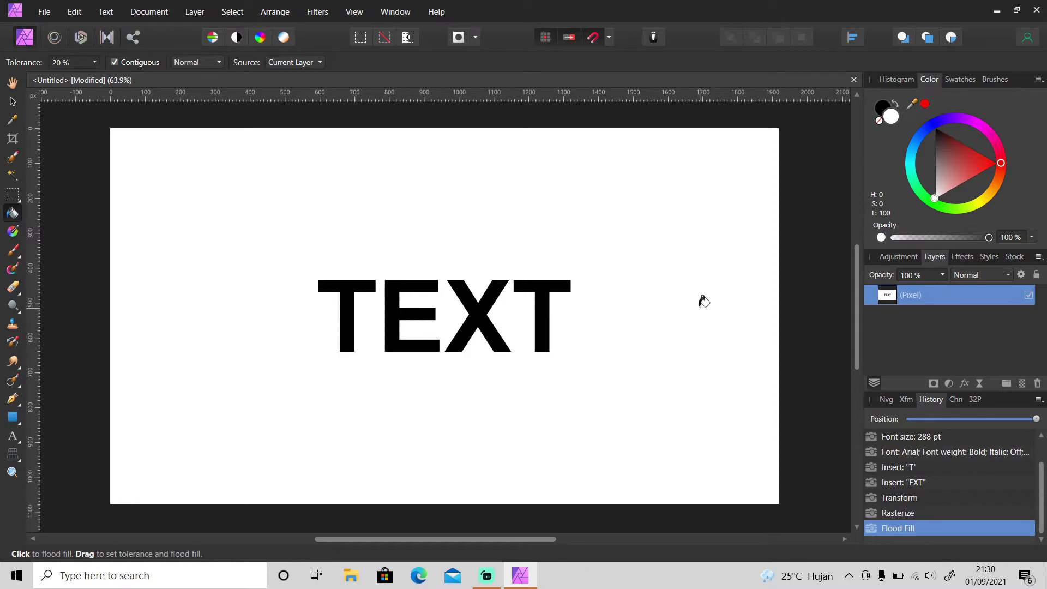
Step: Apply a Motion Blur filter to the rasterized text with a 20 px radius and 180° rotation
{"action": "left_click", "coordinate": [321, 14]}
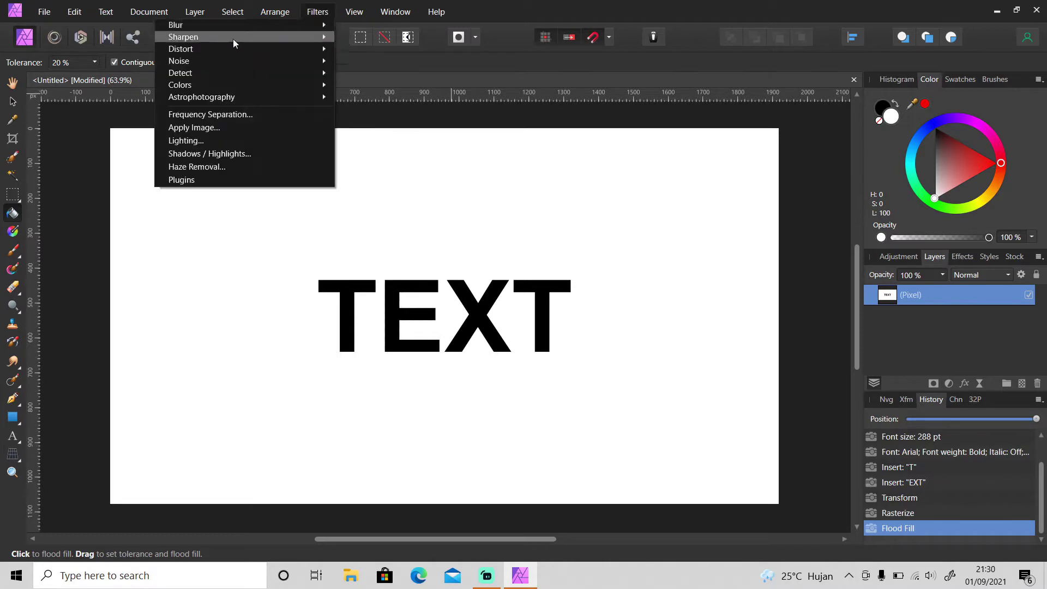
{"action": "mouse_move", "coordinate": [241, 26]}
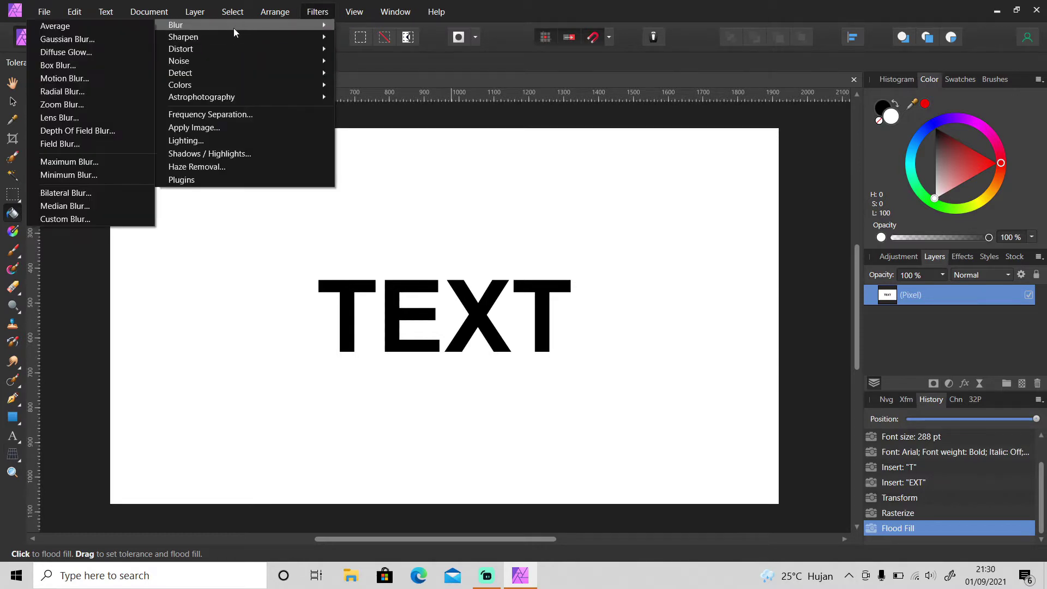
{"action": "left_click", "coordinate": [100, 78]}
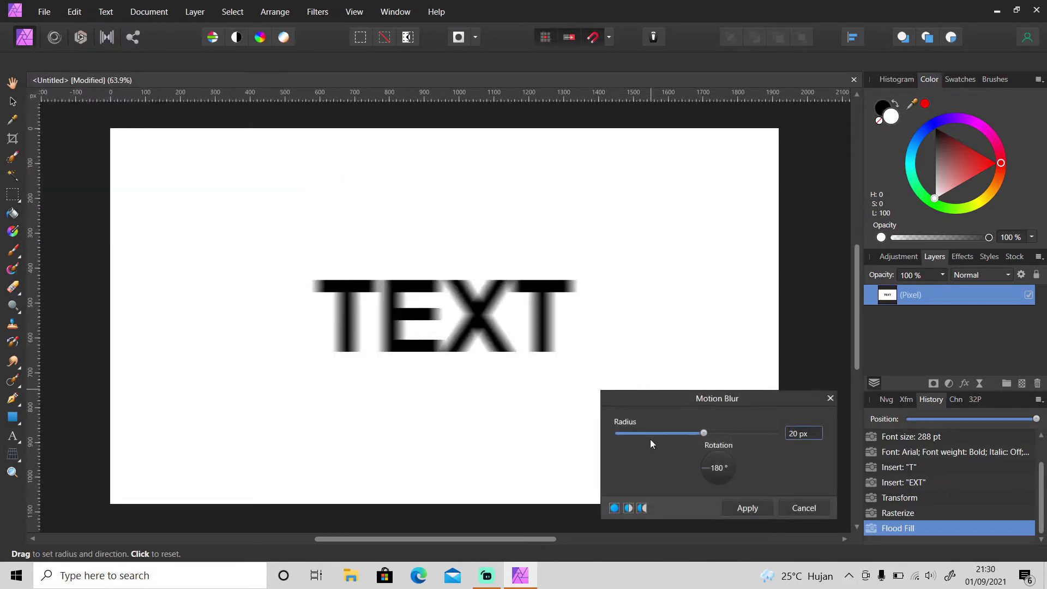
{"action": "left_click", "coordinate": [753, 505]}
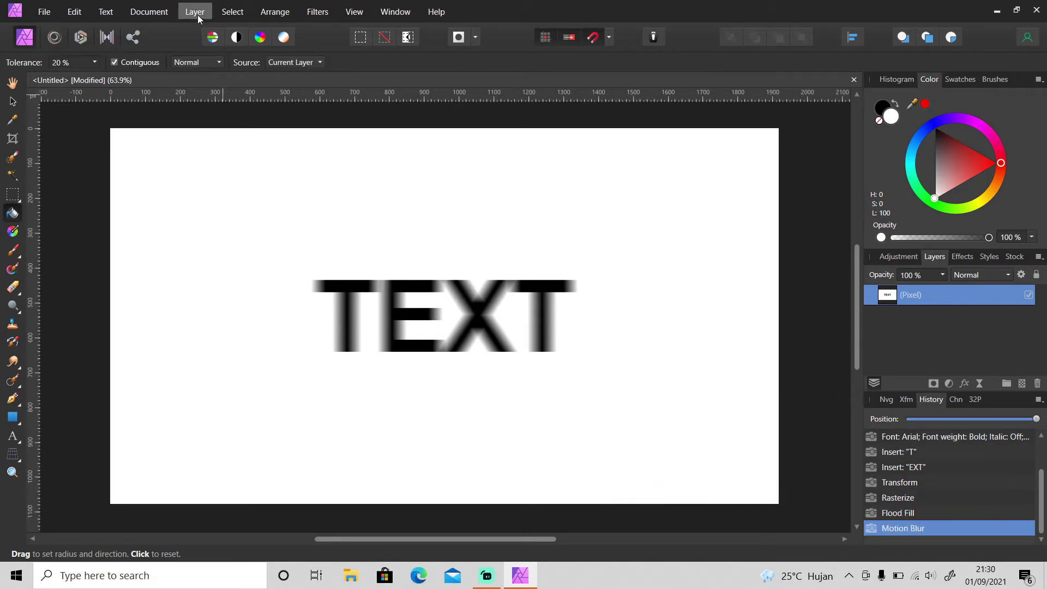
Step: Add a live Halftone filter layer to the blurred text with cell size 5 and contrast 100
{"action": "left_click", "coordinate": [198, 16]}
{"action": "mouse_move", "coordinate": [206, 180]}
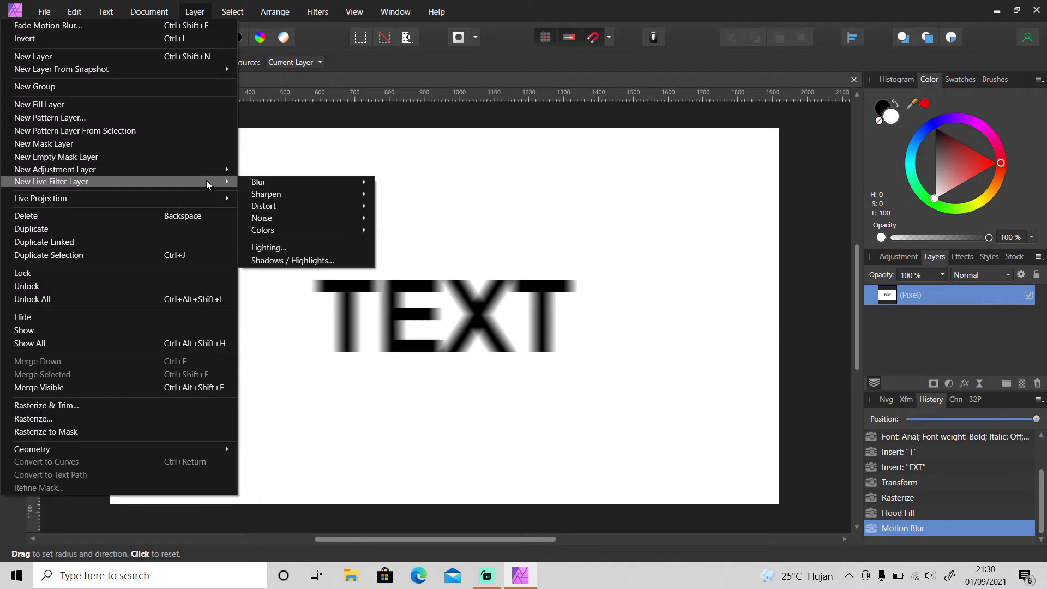
{"action": "mouse_move", "coordinate": [274, 230]}
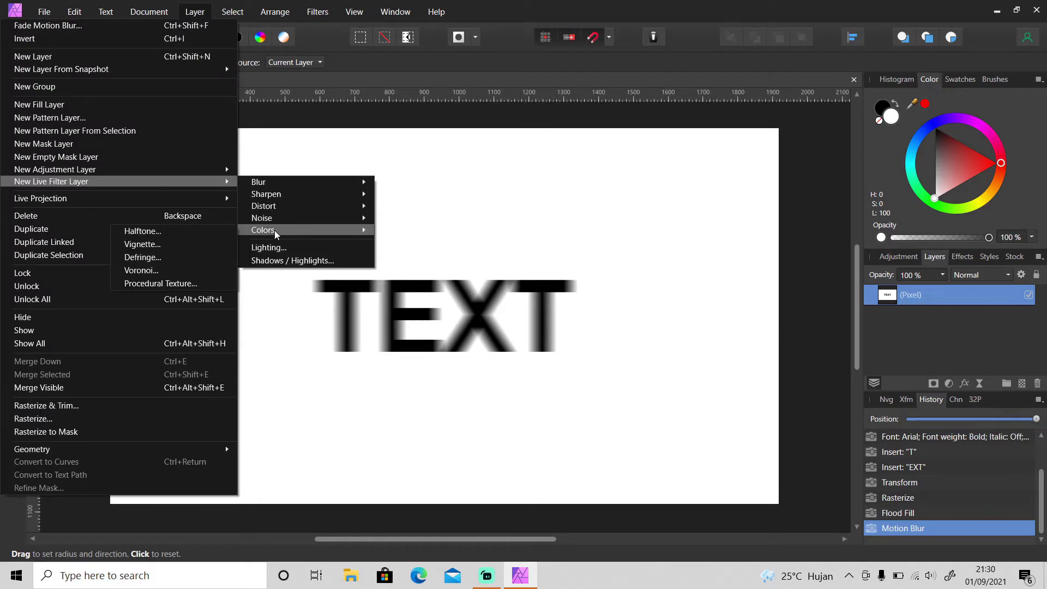
{"action": "left_click", "coordinate": [208, 231]}
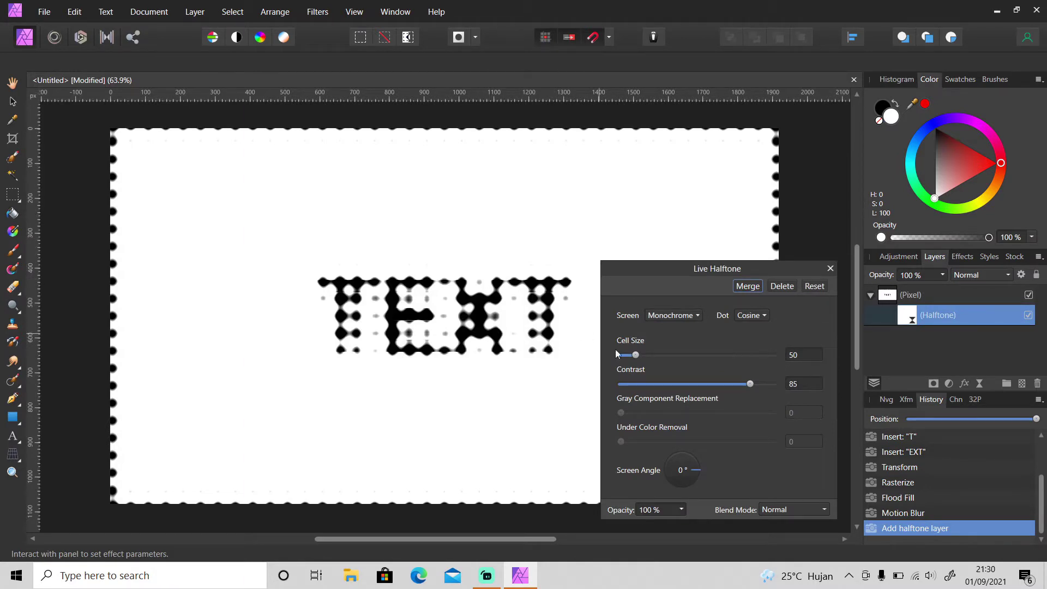
{"action": "left_click", "coordinate": [800, 354]}
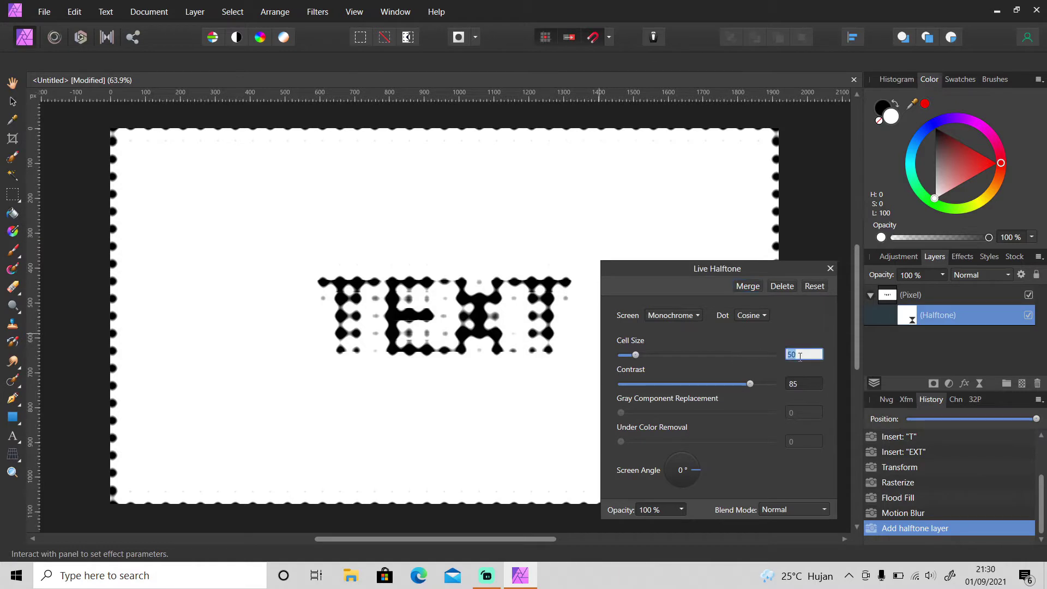
{"action": "type", "text": "5"}
{"action": "key", "text": "Return"}
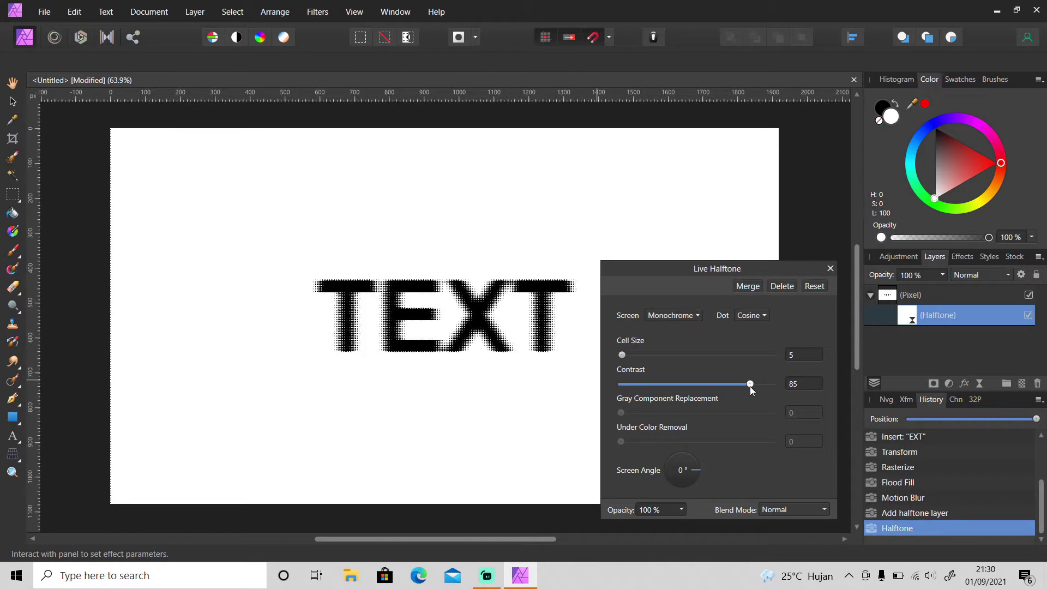
{"action": "left_click_drag", "start_coordinate": [750, 385], "coordinate": [803, 385]}
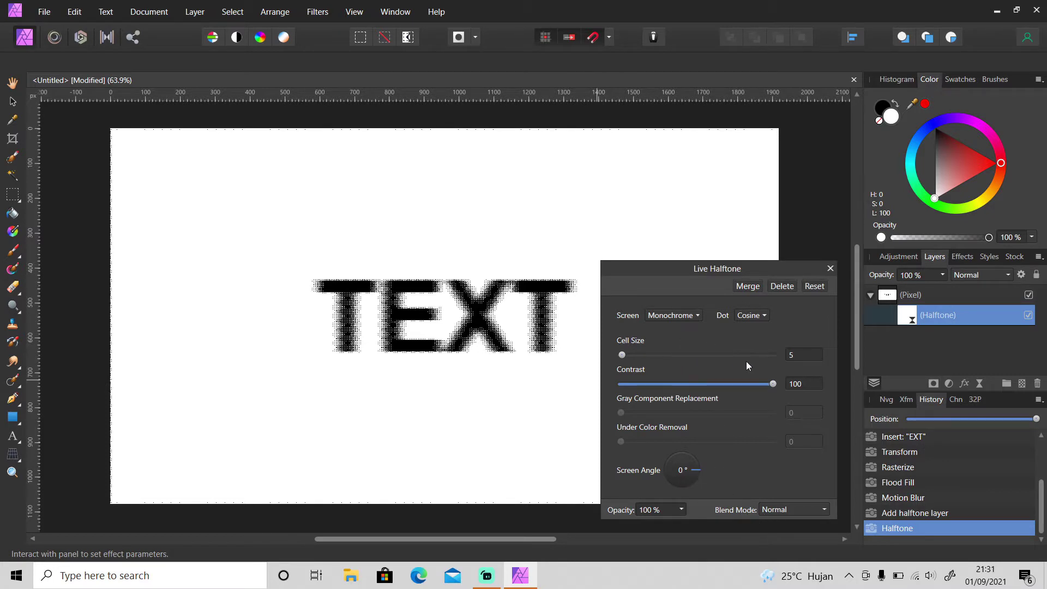
Step: Try the Round dot and the Color, Line and Circular halftone screens, returning to the Cosine dot and Monochrome screen
{"action": "left_click", "coordinate": [755, 317]}
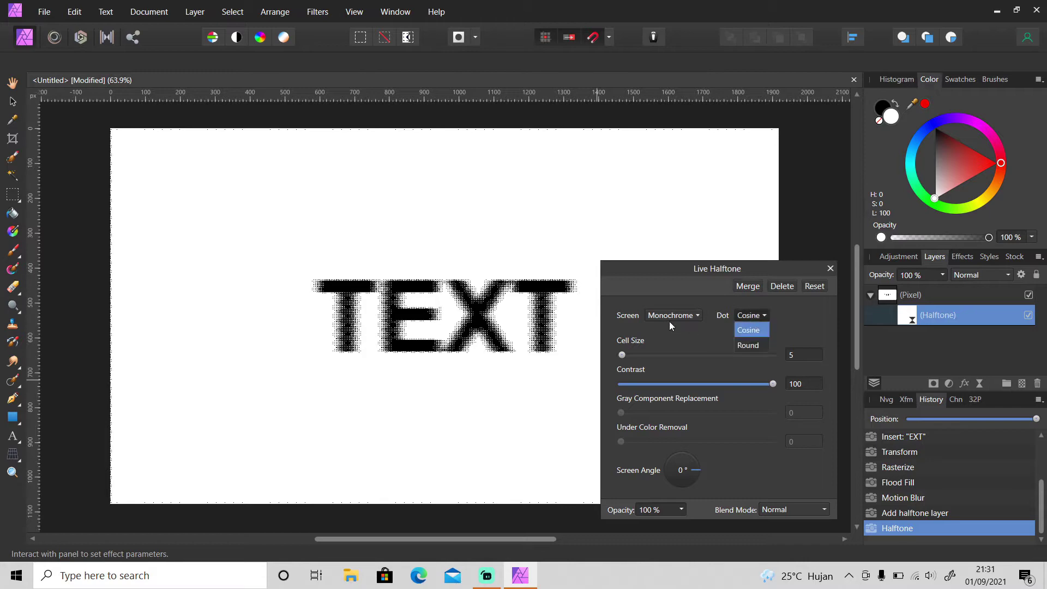
{"action": "left_click", "coordinate": [749, 345]}
{"action": "left_click", "coordinate": [752, 329]}
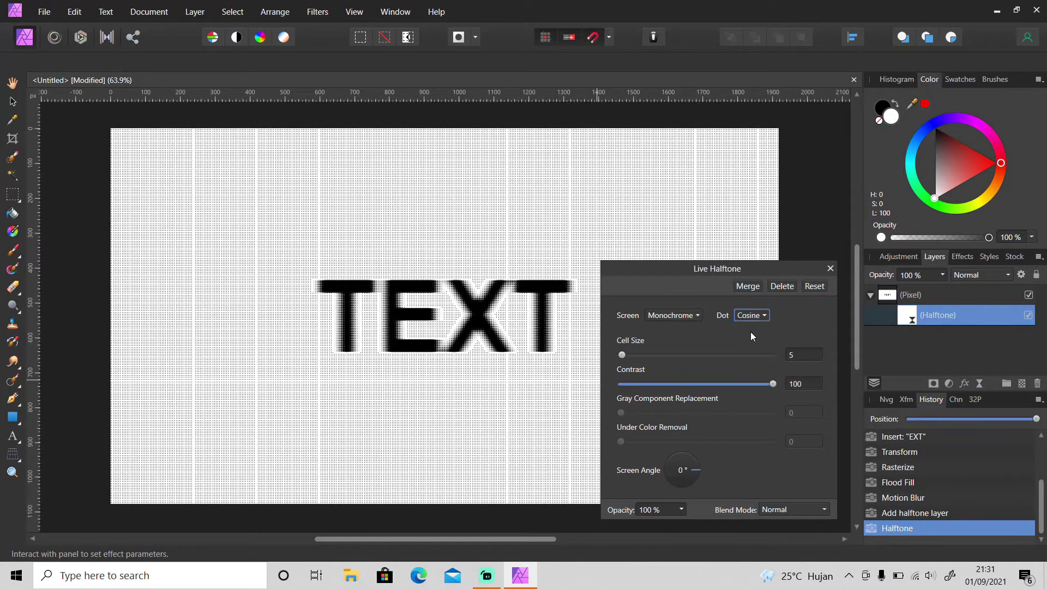
{"action": "left_click", "coordinate": [676, 316]}
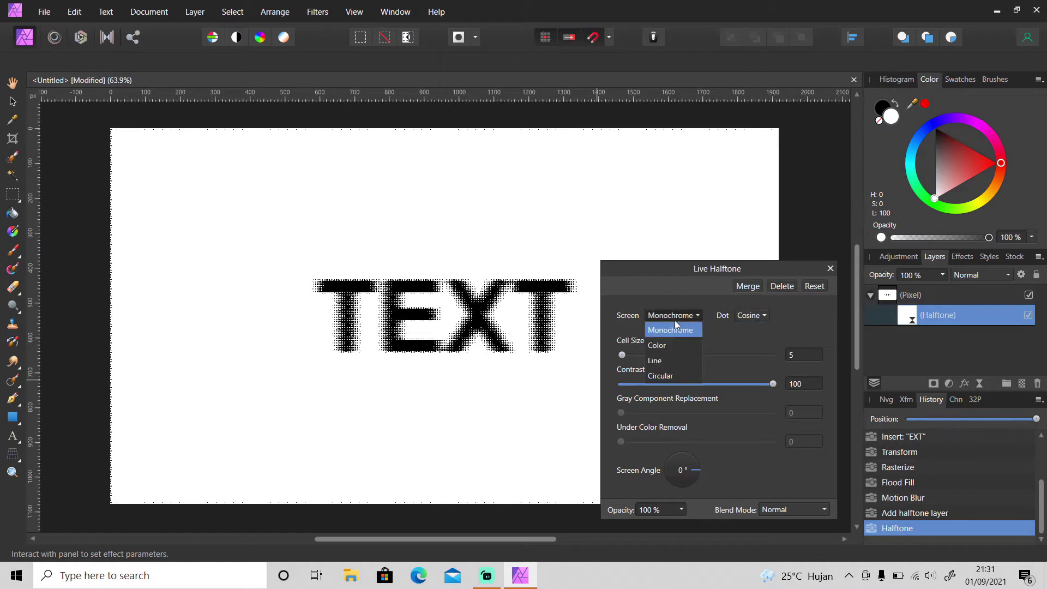
{"action": "left_click", "coordinate": [670, 349]}
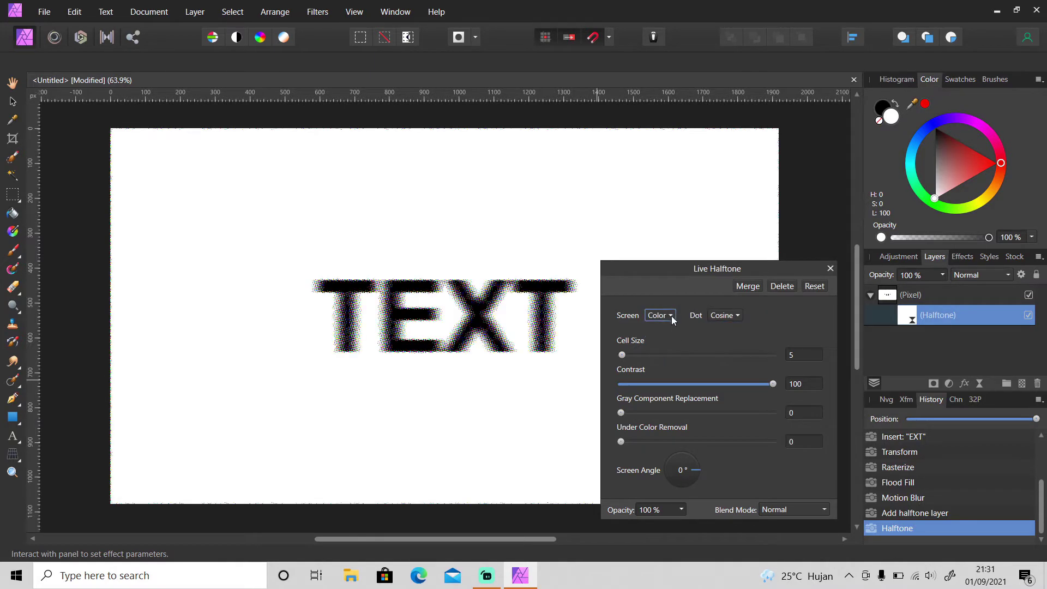
{"action": "left_click", "coordinate": [672, 316]}
{"action": "left_click", "coordinate": [657, 349]}
{"action": "left_click", "coordinate": [661, 316]}
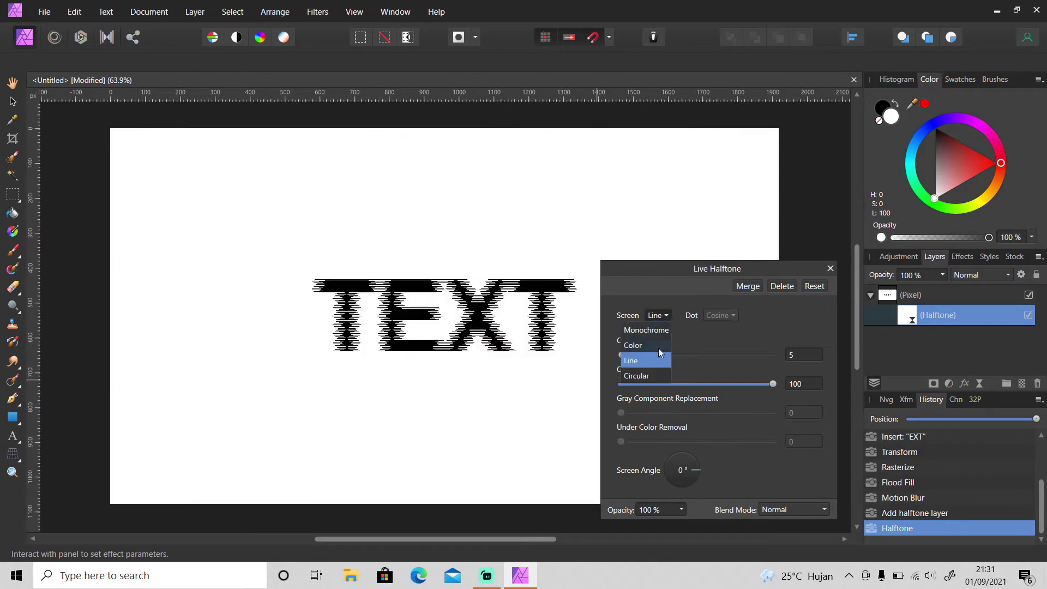
{"action": "left_click", "coordinate": [650, 375]}
{"action": "left_click", "coordinate": [660, 315]}
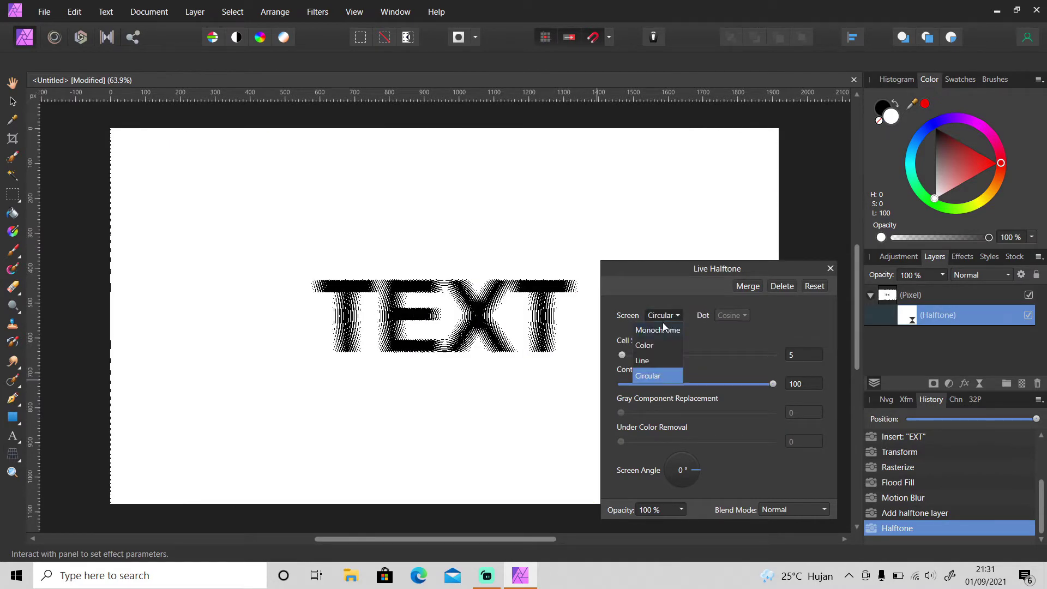
{"action": "left_click", "coordinate": [662, 335]}
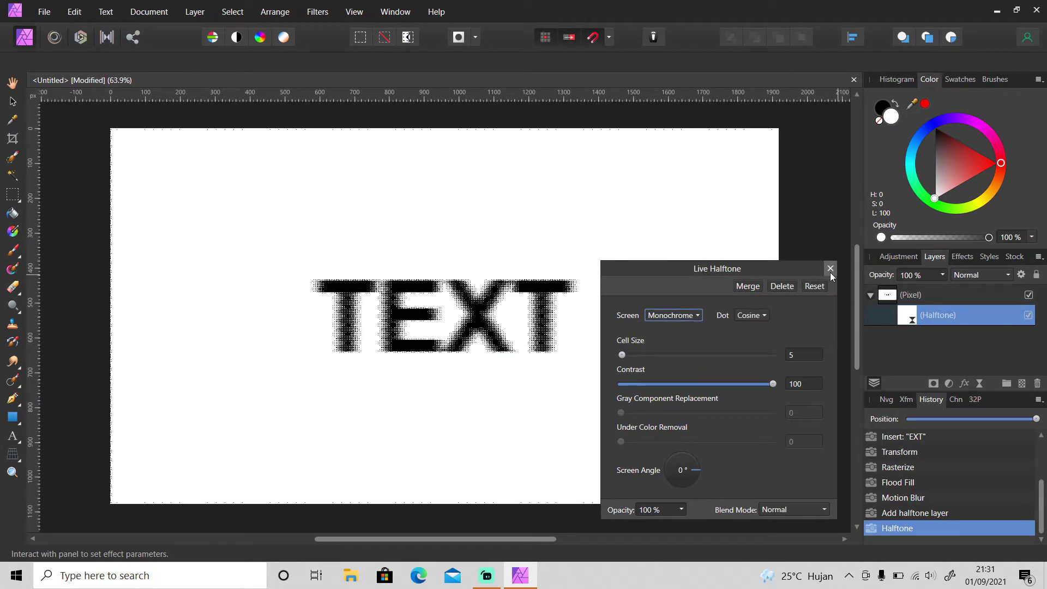
Step: Add a new pixel layer filled with white above the halftone text layer, and hide the halftone text layer
{"action": "left_click", "coordinate": [830, 269]}
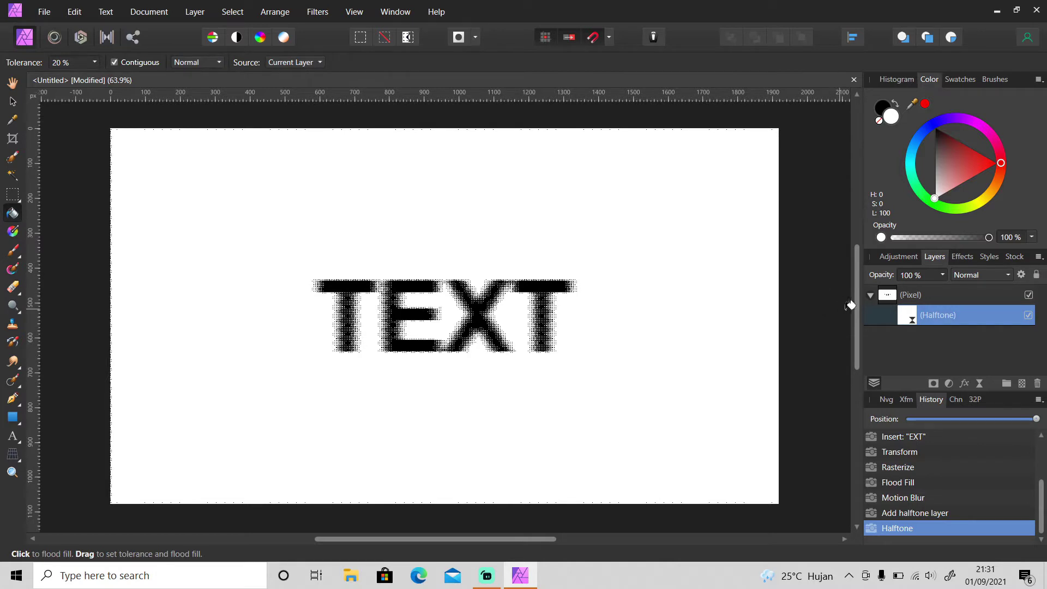
{"action": "left_click", "coordinate": [872, 298]}
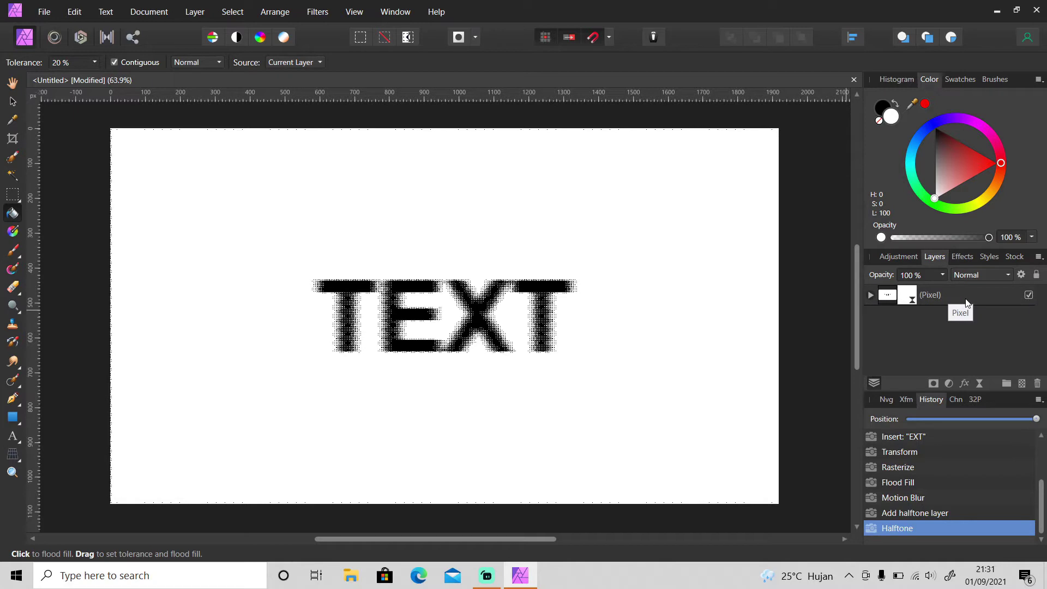
{"action": "left_click", "coordinate": [1022, 384]}
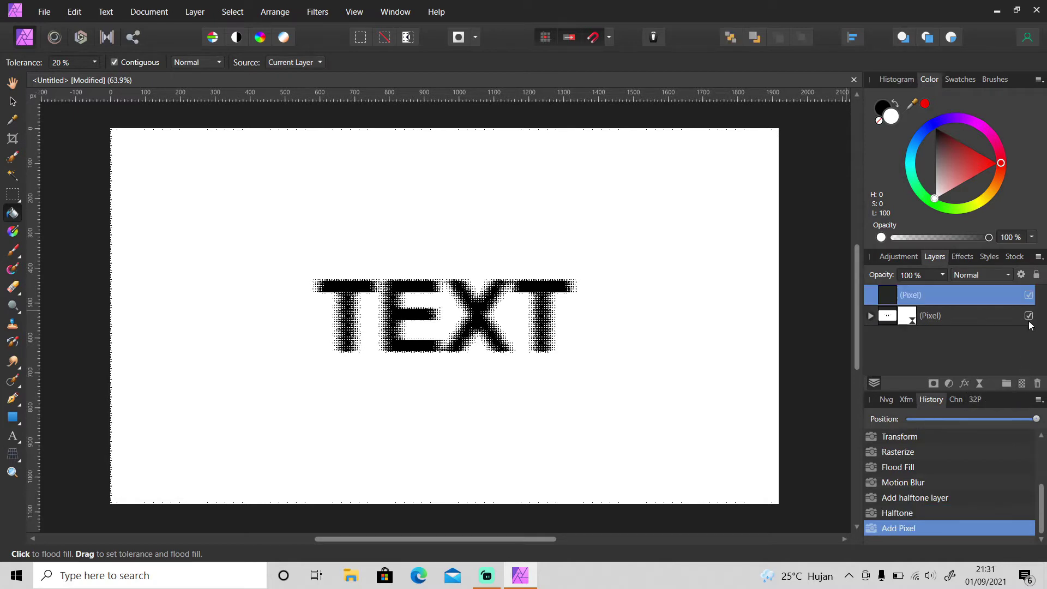
{"action": "left_click", "coordinate": [1029, 316]}
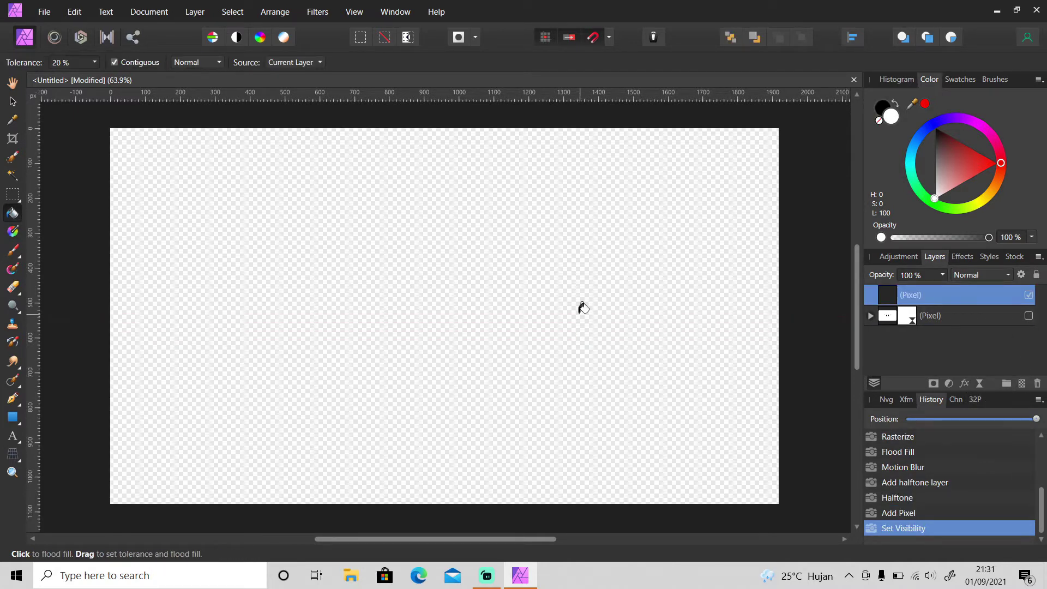
{"action": "left_click", "coordinate": [583, 307]}
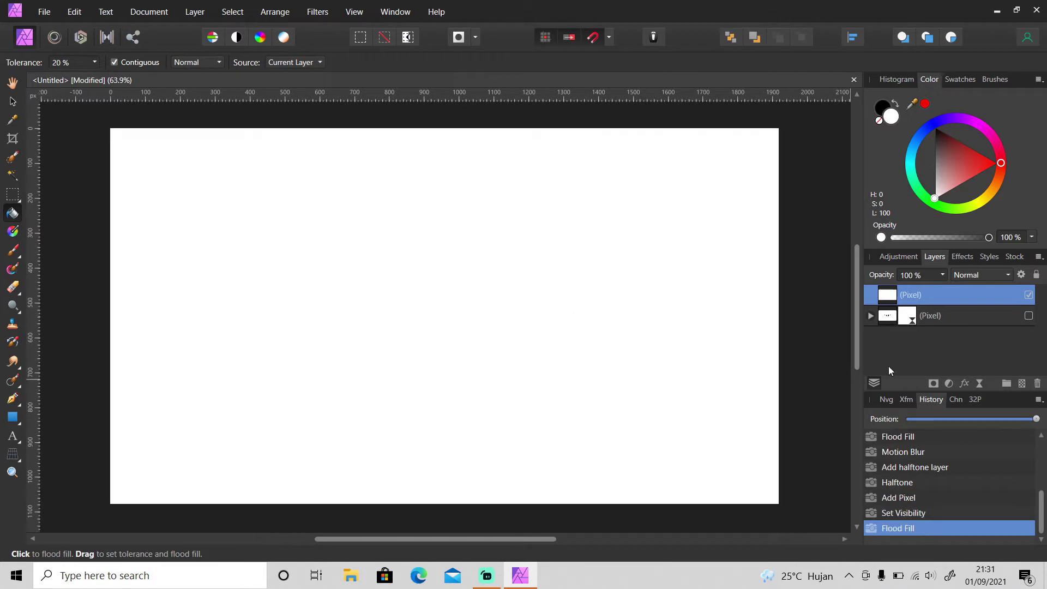
Step: Add a second artistic text "TEXT" in Arial Bold at 288 pt above the white layer and centre it on the canvas
{"action": "key", "text": "t"}
{"action": "left_click_drag", "start_coordinate": [375, 311], "coordinate": [374, 385]}
{"action": "type", "text": "TEXT"}
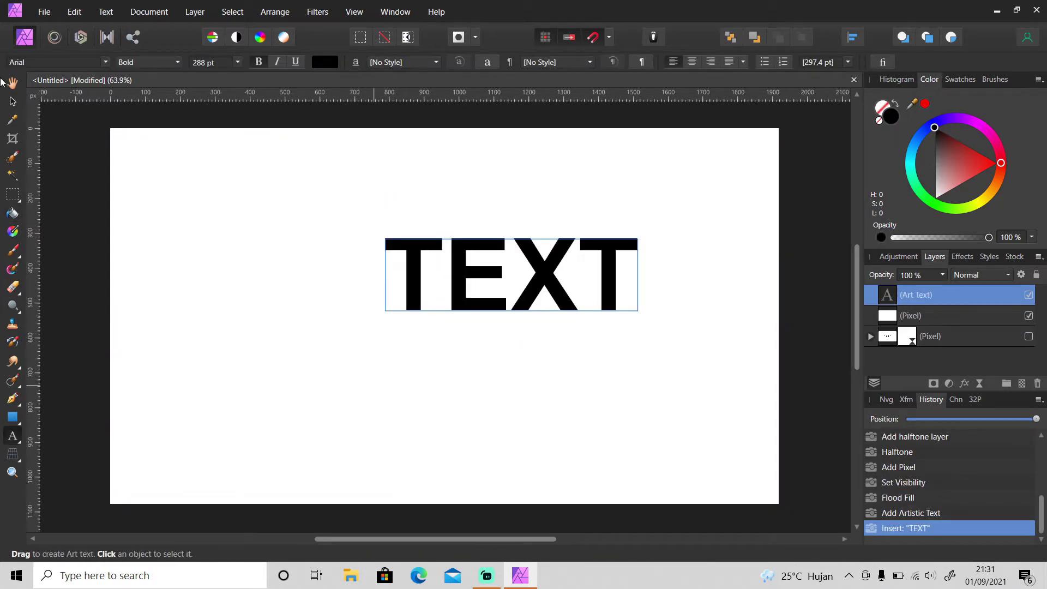
{"action": "left_click", "coordinate": [13, 101]}
{"action": "left_click_drag", "start_coordinate": [512, 279], "coordinate": [444, 321]}
{"action": "key", "text": "z"}
{"action": "left_click", "coordinate": [465, 311]}
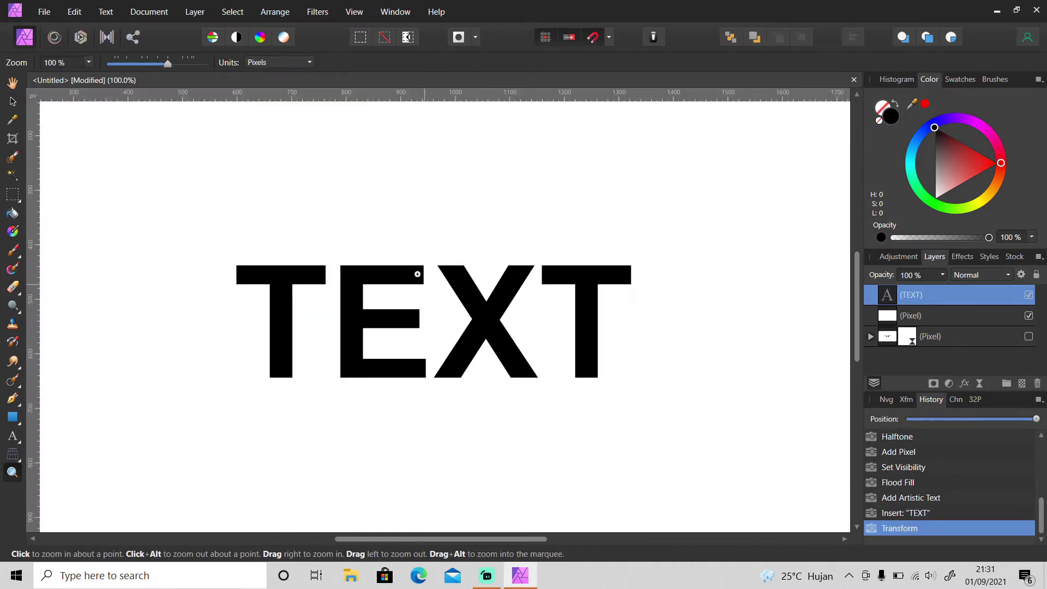
Step: Try the Halftone filter directly on the second text with cell size 2 and close it without applying
{"action": "key", "text": "v"}
{"action": "left_click", "coordinate": [317, 12]}
{"action": "mouse_move", "coordinate": [310, 103]}
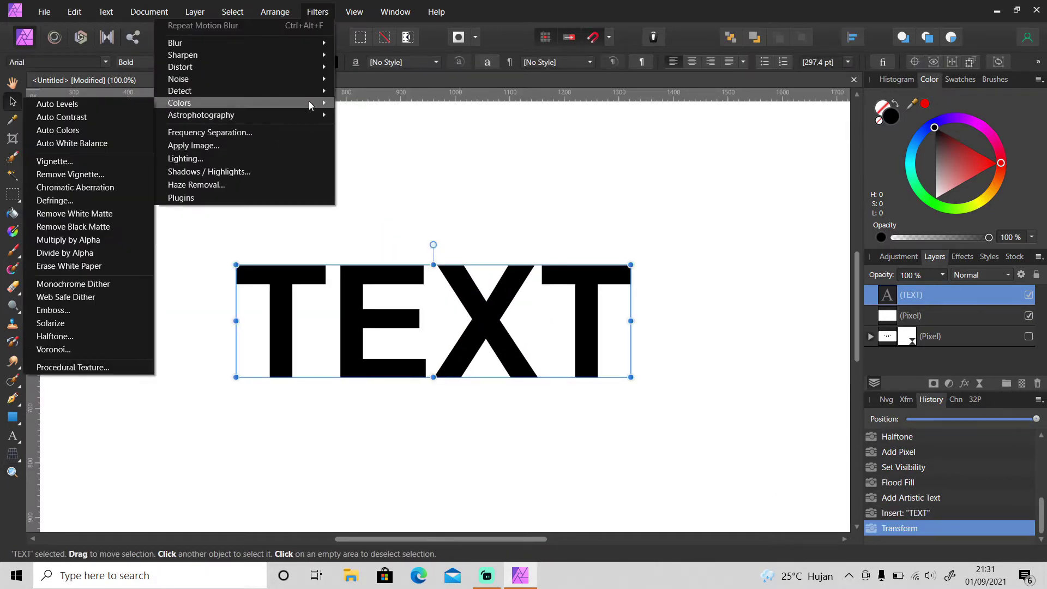
{"action": "left_click", "coordinate": [110, 336]}
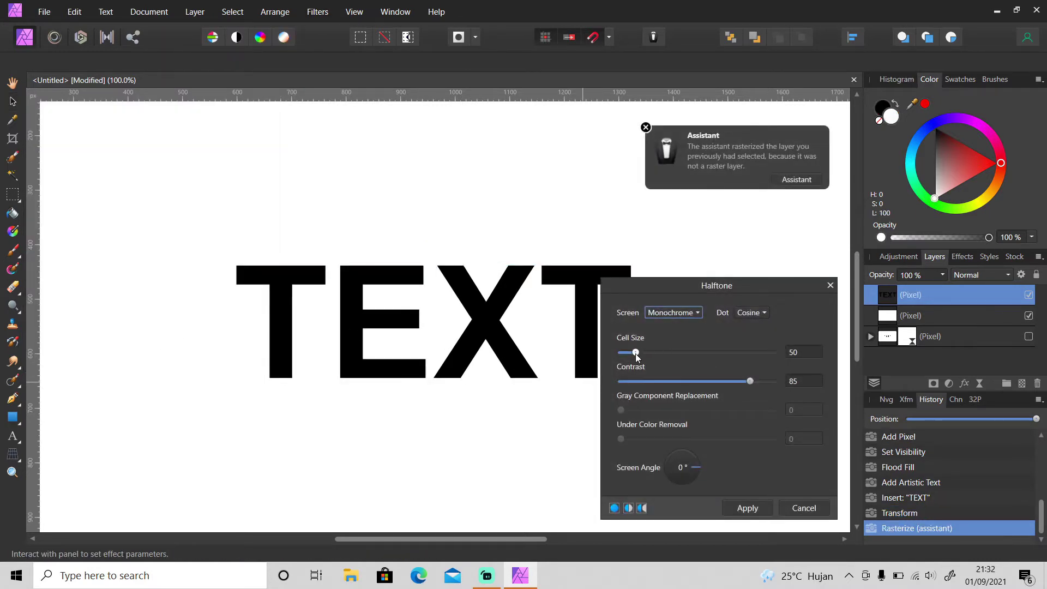
{"action": "left_click_drag", "start_coordinate": [636, 353], "coordinate": [579, 369]}
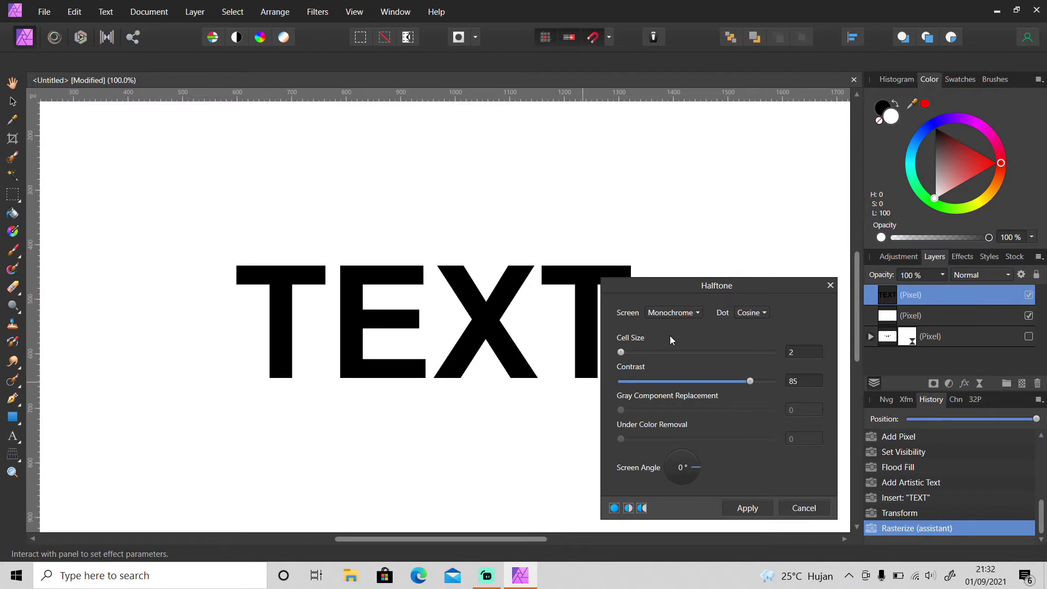
{"action": "left_click", "coordinate": [831, 286]}
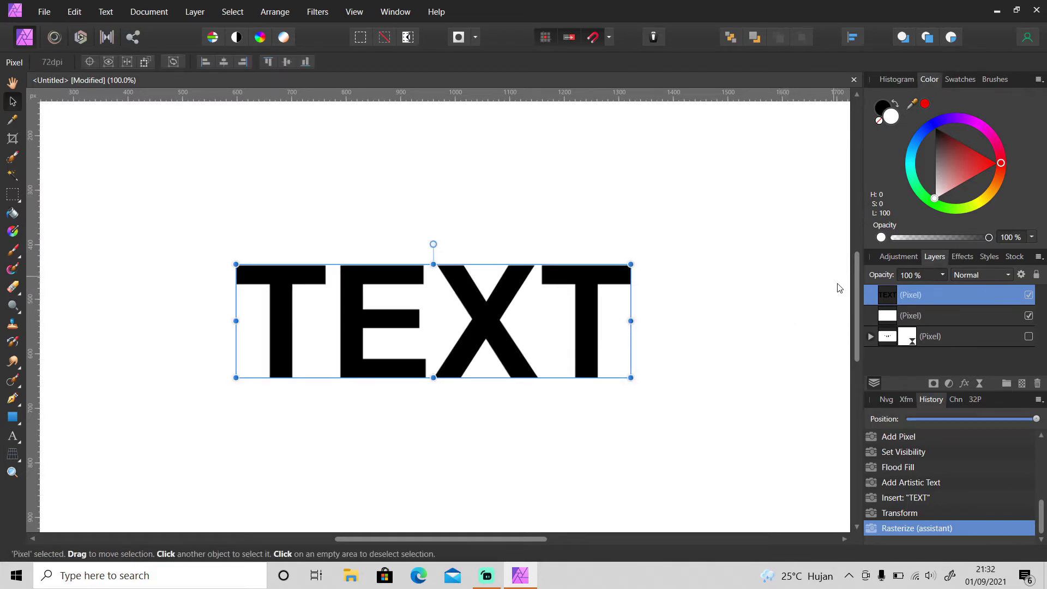
Step: Merge the text layer down into the white layer and add a live Halftone filter with cell size 5 and maximum contrast
{"action": "right_click", "coordinate": [912, 291]}
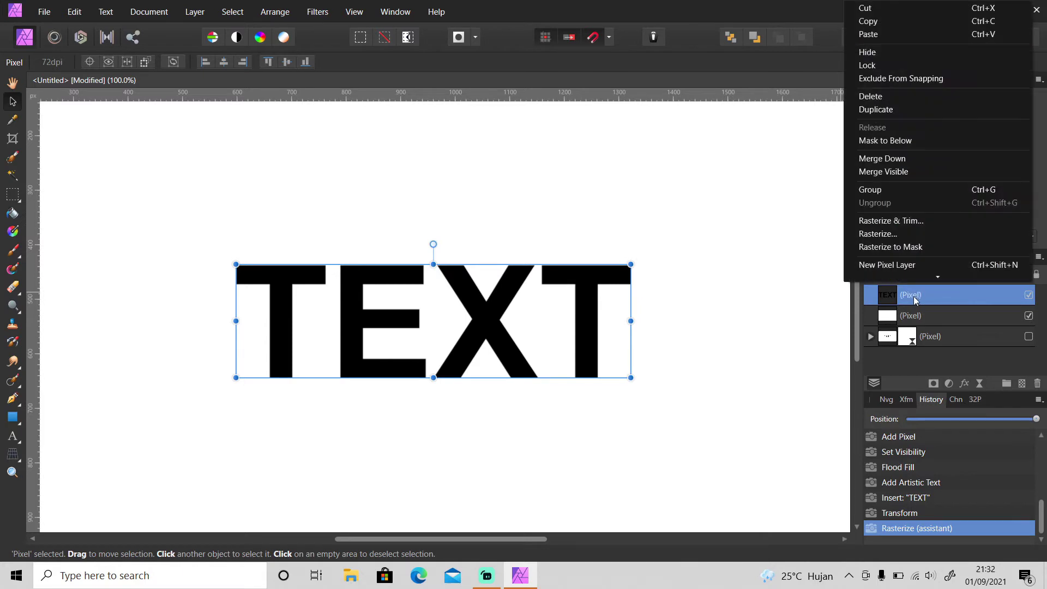
{"action": "left_click", "coordinate": [896, 161]}
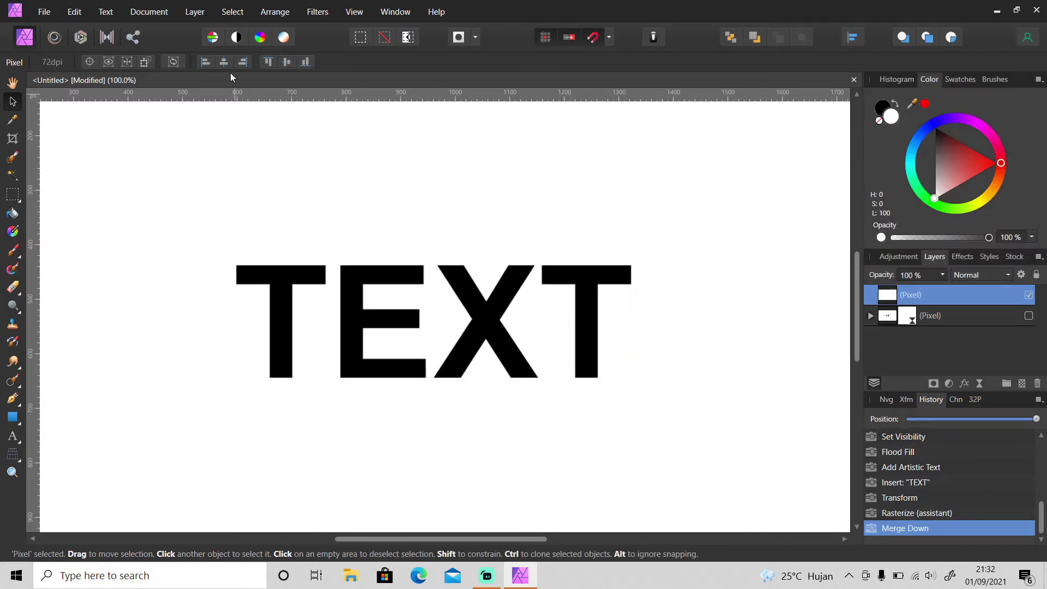
{"action": "left_click", "coordinate": [195, 12]}
{"action": "mouse_move", "coordinate": [188, 181]}
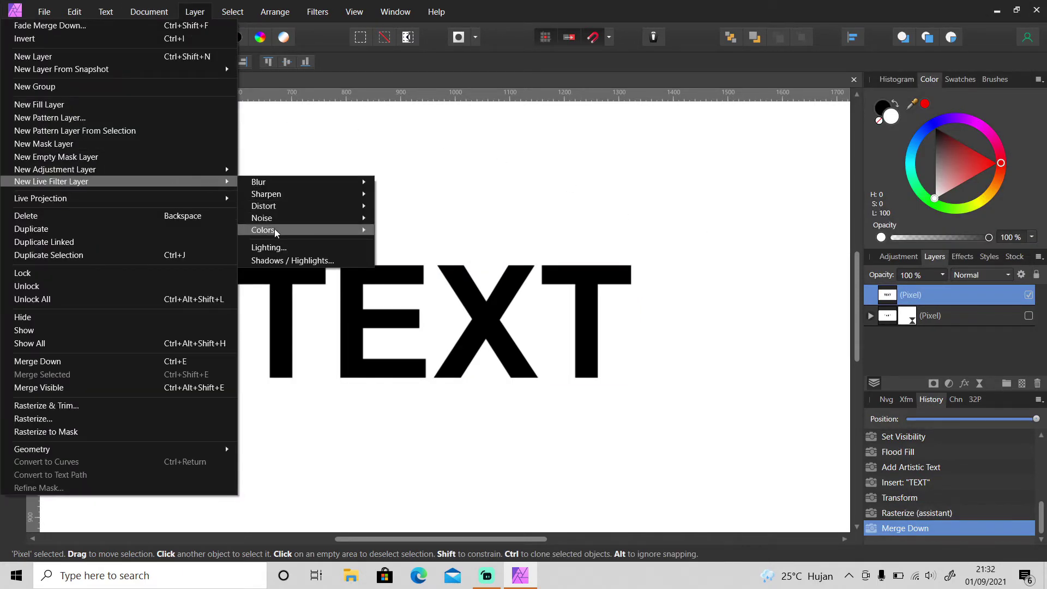
{"action": "mouse_move", "coordinate": [274, 229]}
{"action": "left_click", "coordinate": [180, 270]}
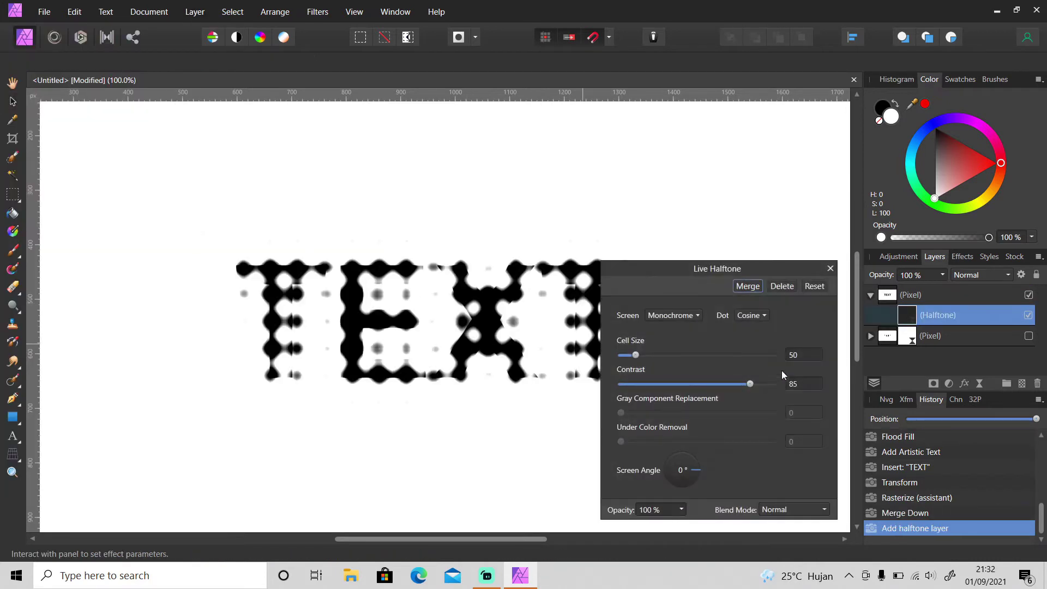
{"action": "key", "text": "Return"}
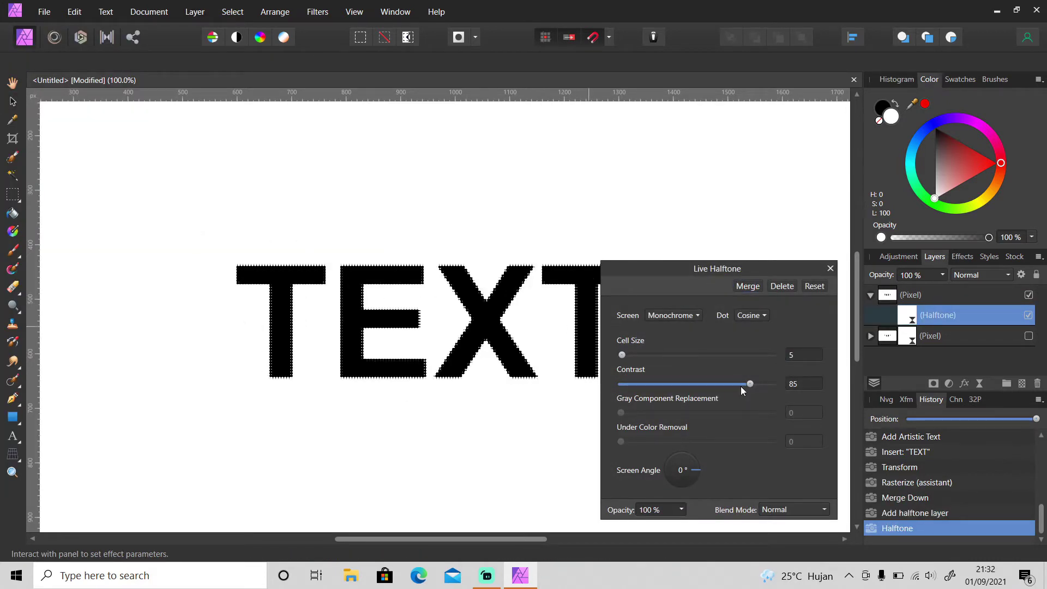
{"action": "left_click_drag", "start_coordinate": [750, 384], "coordinate": [809, 385]}
{"action": "left_click", "coordinate": [831, 268]}
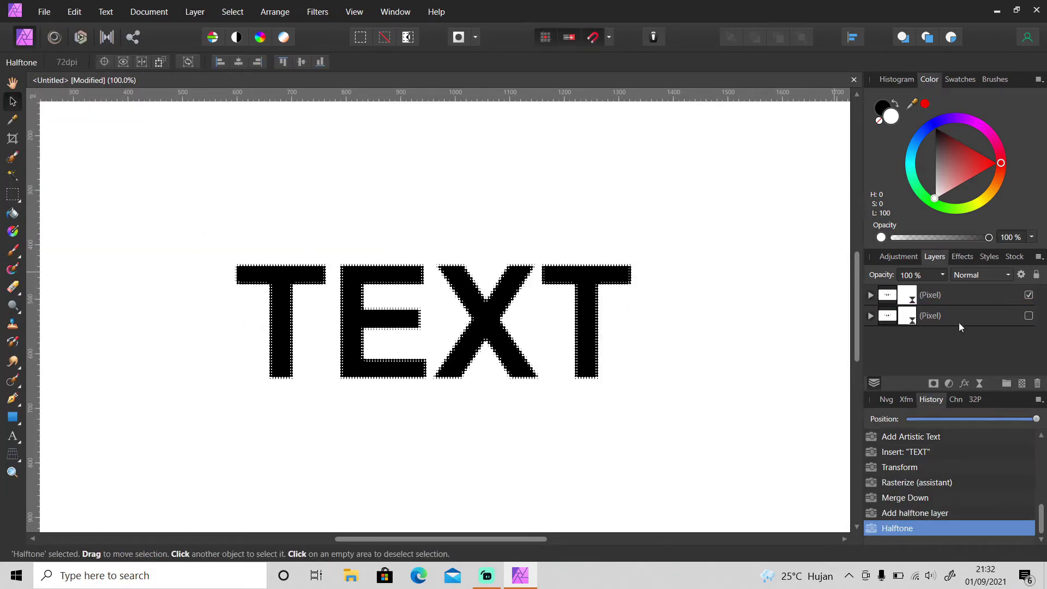
Step: Show the motion-blurred halftone layer and toggle the unblurred one above it to compare the two effects
{"action": "left_click", "coordinate": [1030, 317]}
{"action": "left_click", "coordinate": [1029, 295]}
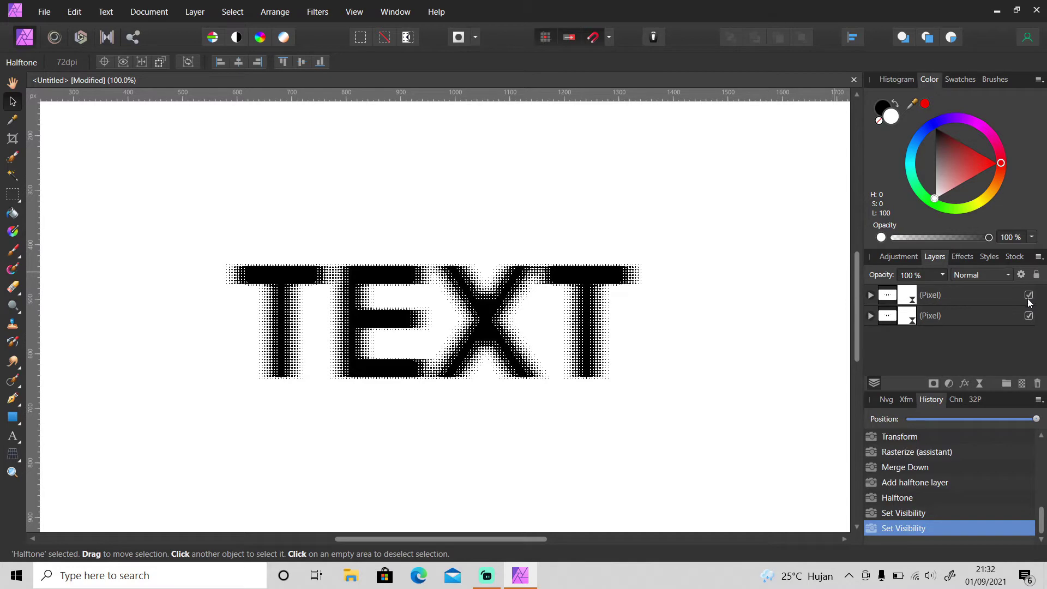
{"action": "key", "text": "z"}
{"action": "left_click", "coordinate": [515, 364], "text": "alt"}
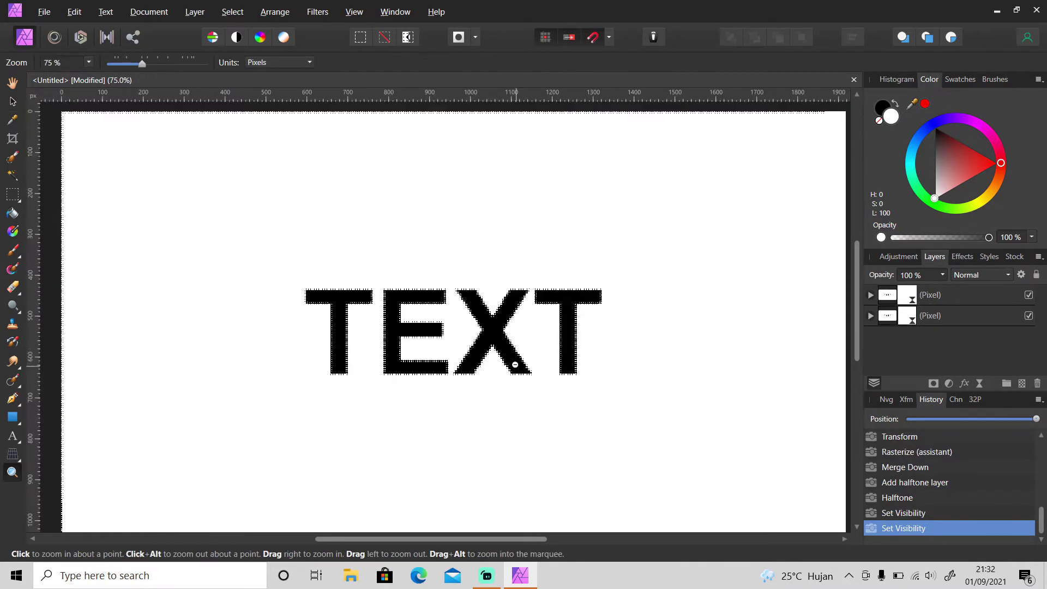
{"action": "left_click", "coordinate": [514, 364], "text": "alt"}
{"action": "left_click", "coordinate": [513, 363]}
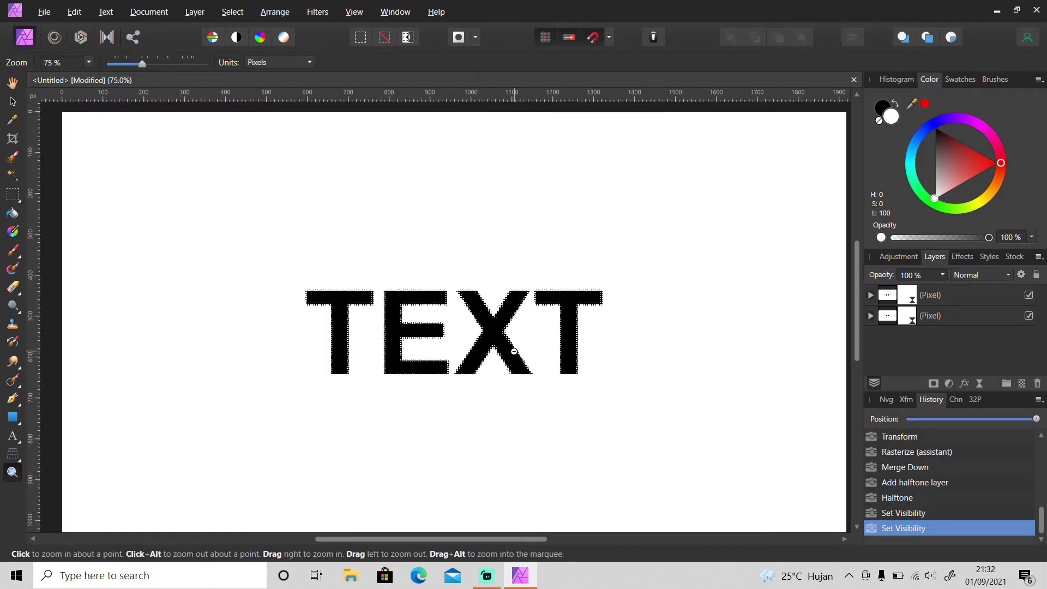
{"action": "left_click", "coordinate": [515, 351], "text": "alt"}
Step: Delete the unblurred halftone text layer and hide the motion-blurred halftone layer
{"action": "left_click", "coordinate": [971, 294]}
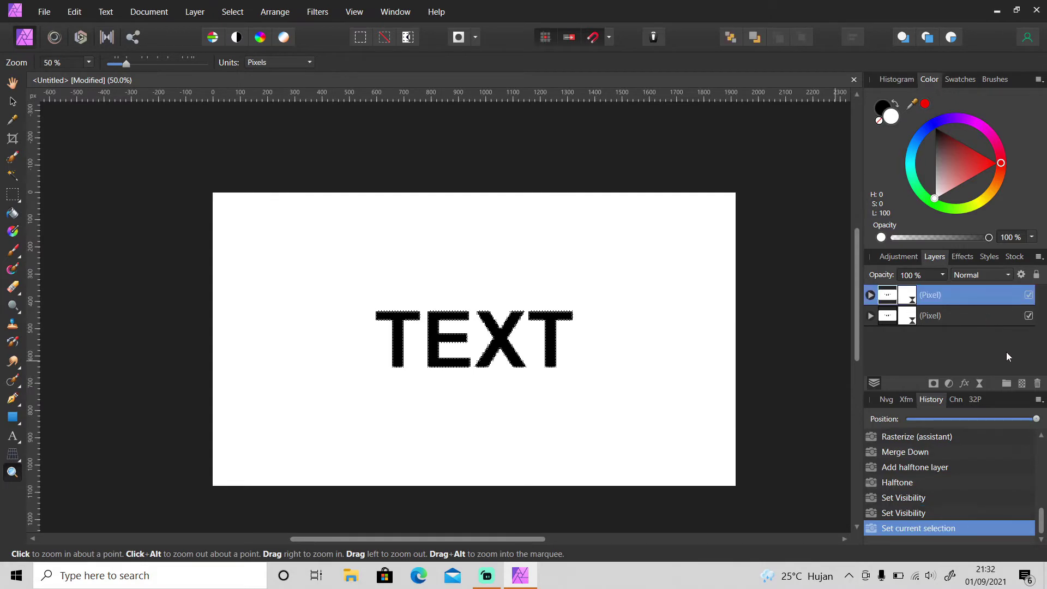
{"action": "left_click", "coordinate": [1037, 384]}
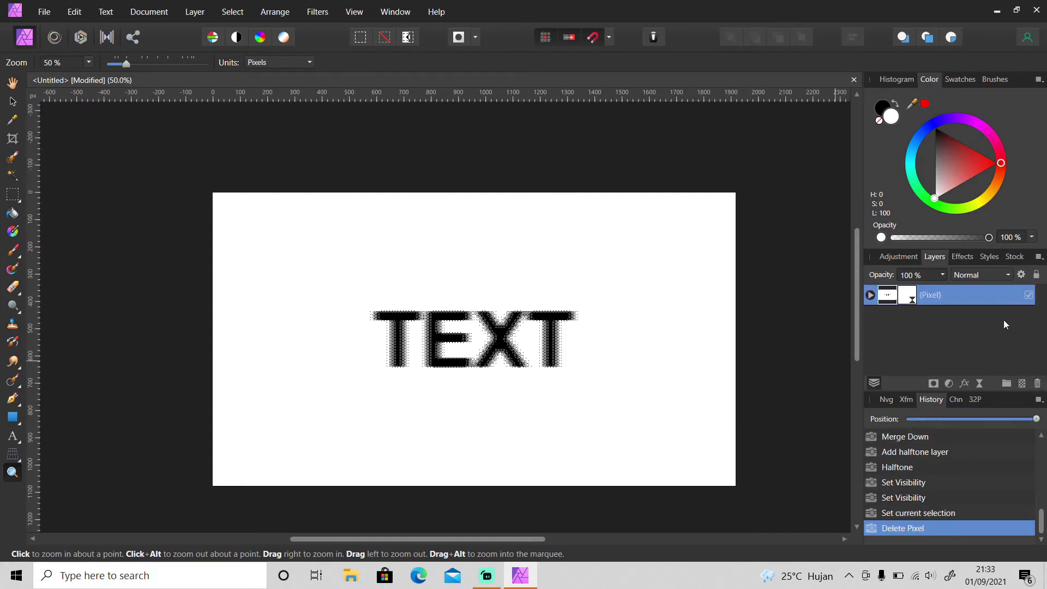
{"action": "left_click", "coordinate": [1029, 296]}
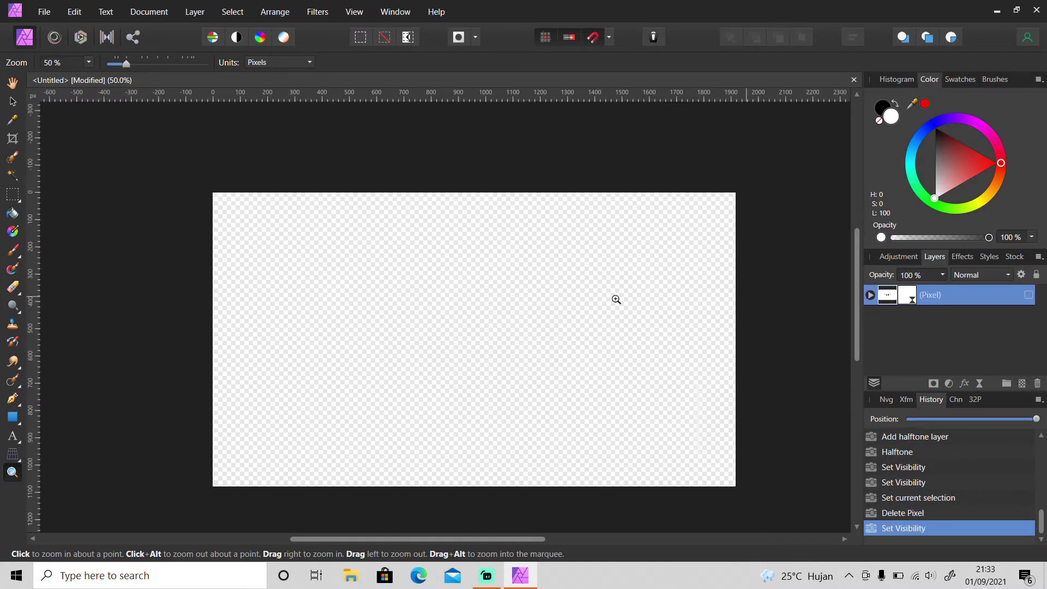
Step: Add an artistic text "TEXT" in Arial Bold at 288 pt and centre it on the canvas
{"action": "key", "text": "t"}
{"action": "left_click", "coordinate": [446, 361]}
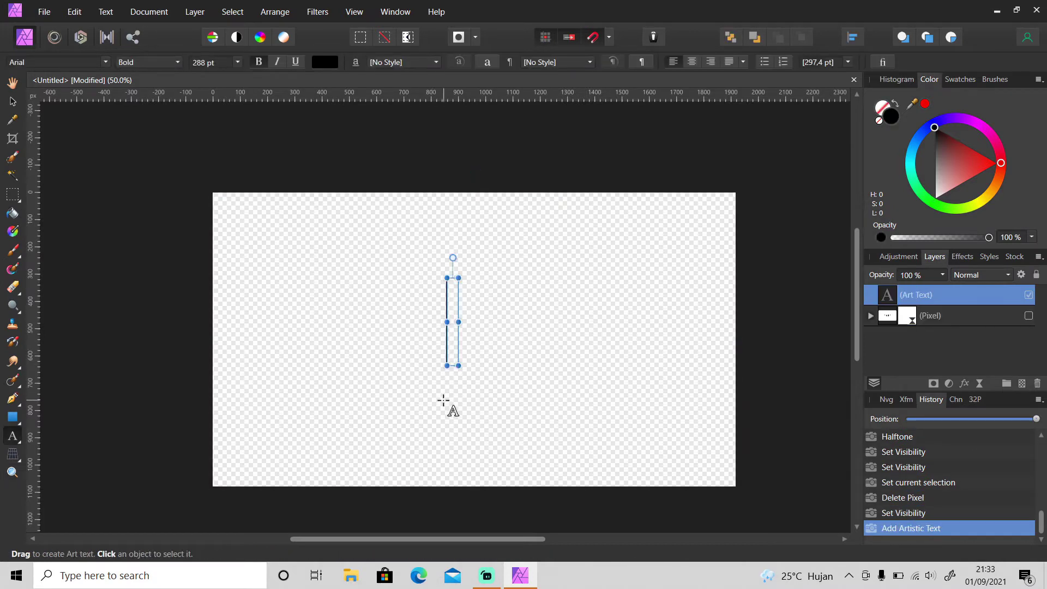
{"action": "type", "text": "TEXT"}
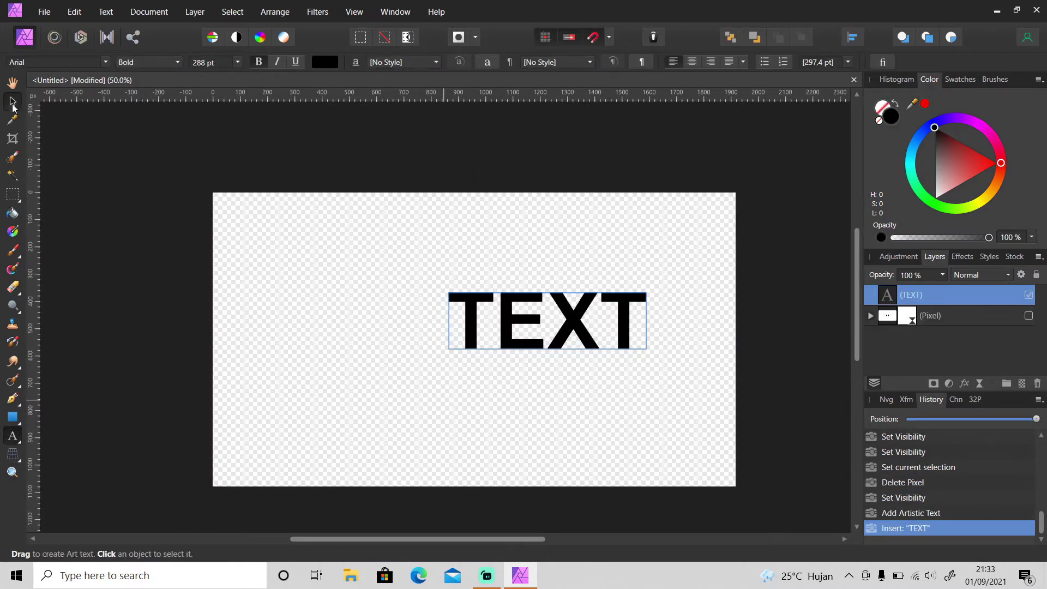
{"action": "left_click", "coordinate": [12, 101]}
{"action": "left_click_drag", "start_coordinate": [528, 338], "coordinate": [455, 357]}
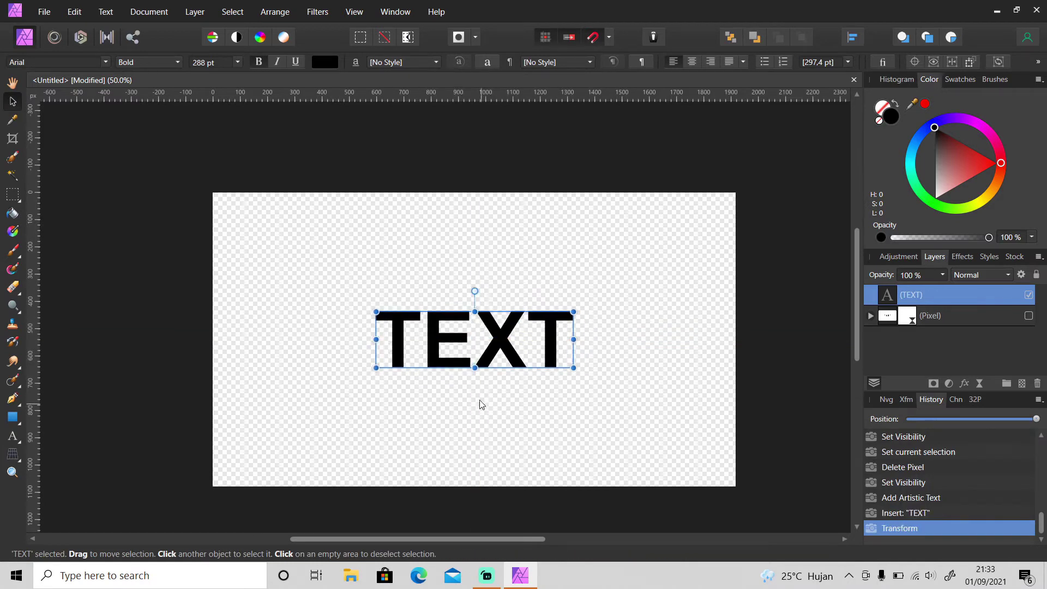
Step: Give the text a black-to-white Gradient Overlay layer effect and rasterize it with layer FX preserved
{"action": "left_click", "coordinate": [965, 385]}
{"action": "left_click", "coordinate": [613, 272]}
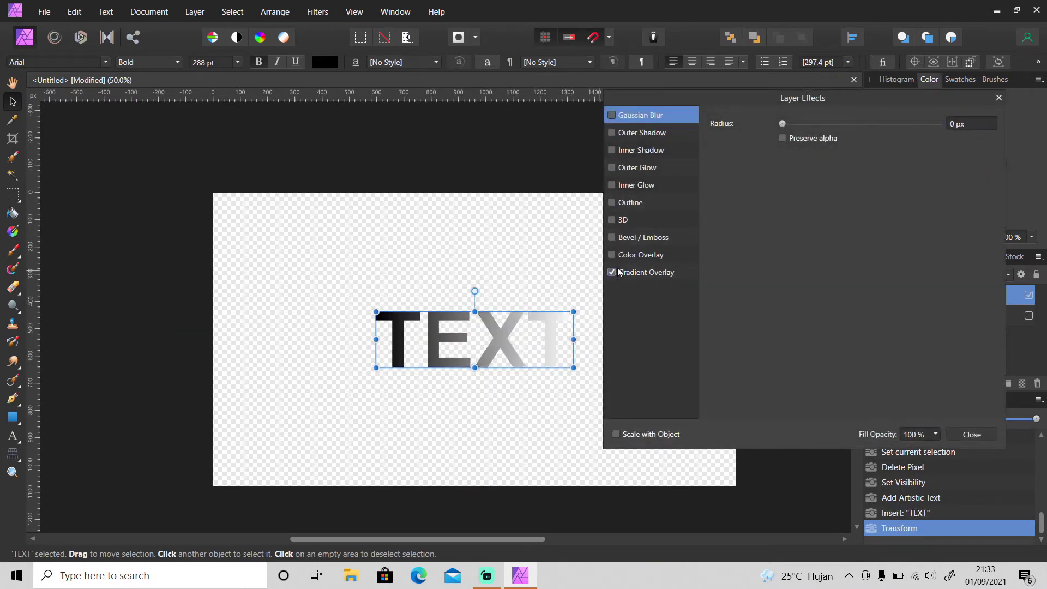
{"action": "left_click", "coordinate": [999, 98]}
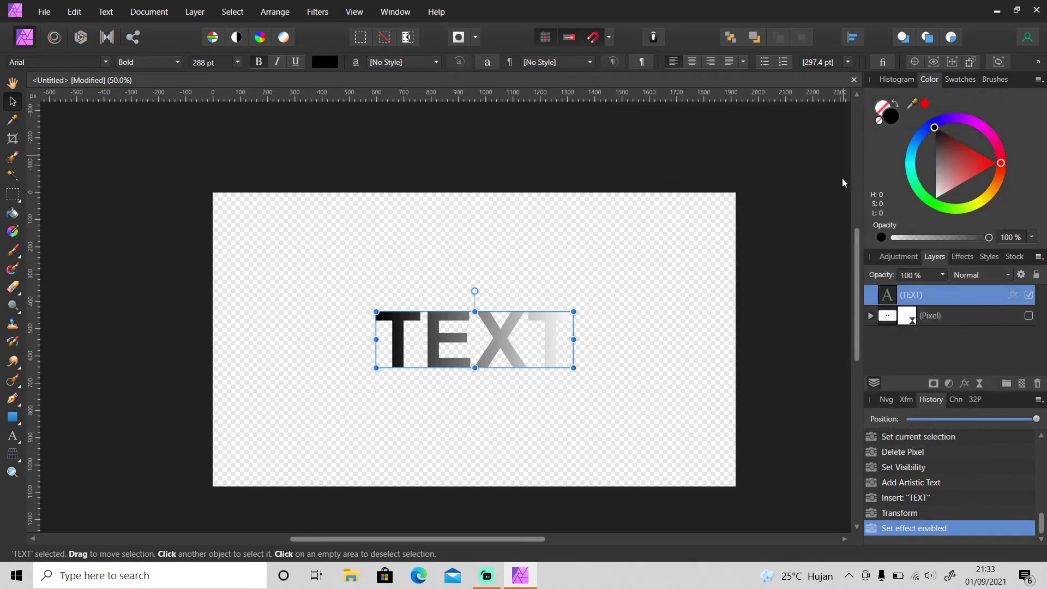
{"action": "right_click", "coordinate": [922, 289]}
{"action": "left_click", "coordinate": [915, 234]}
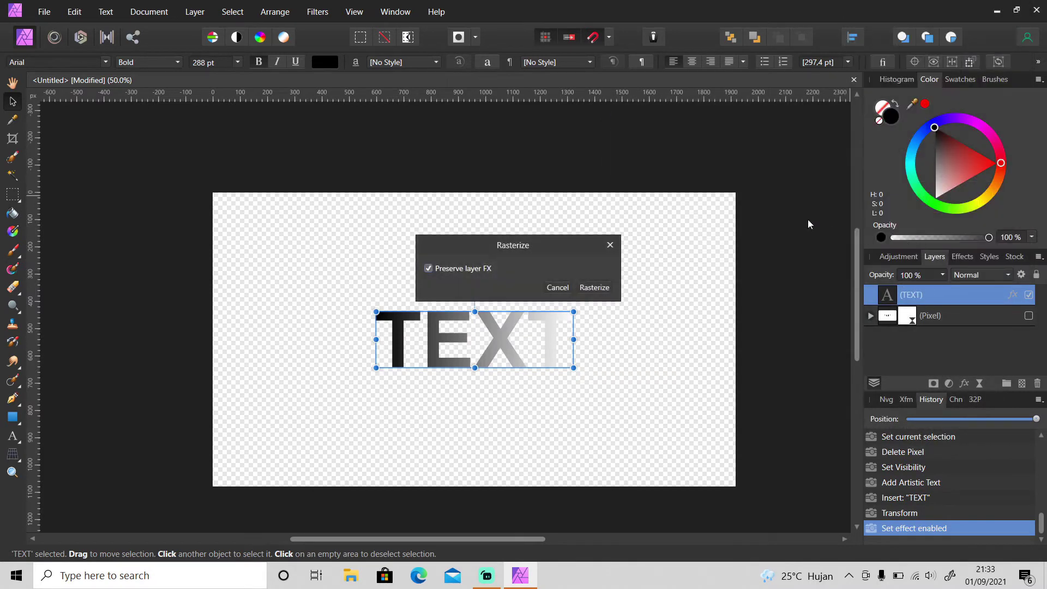
{"action": "left_click", "coordinate": [594, 287]}
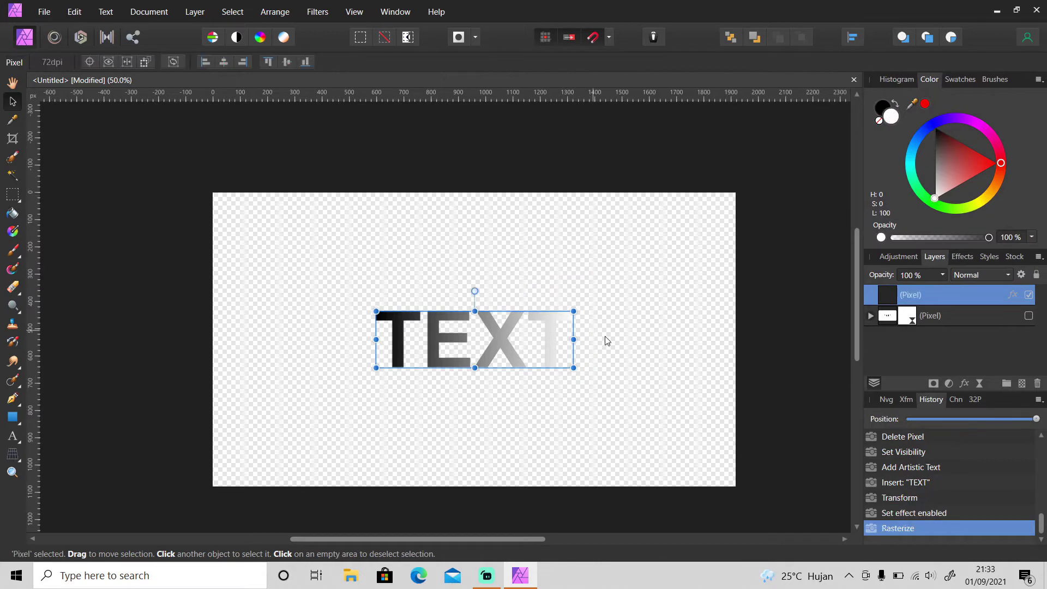
{"action": "key", "text": "g"}
{"action": "left_click", "coordinate": [637, 339]}
{"action": "key", "text": "ctrl+z"}
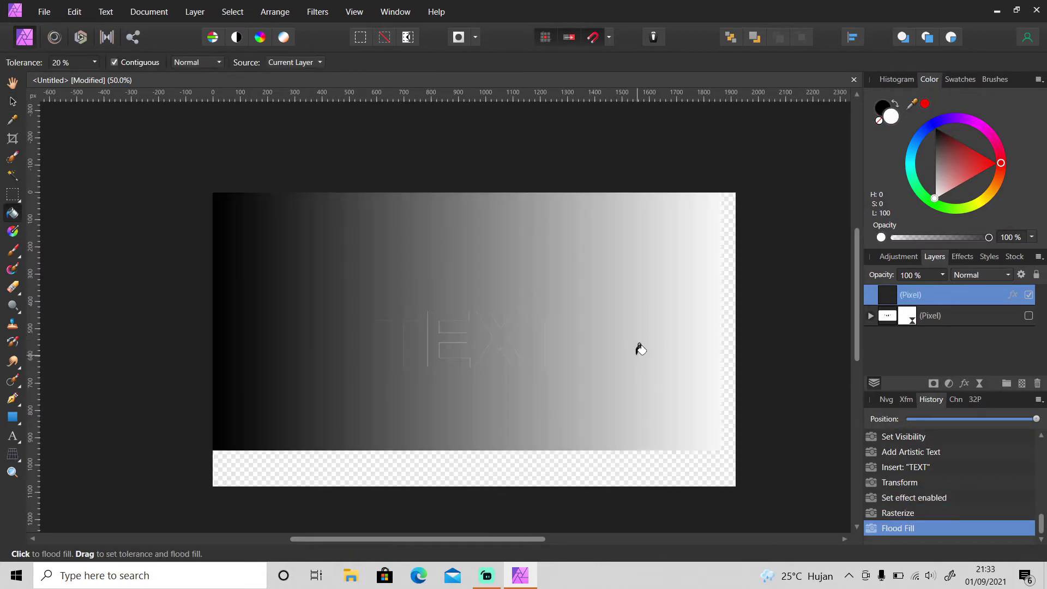
Step: Add a new pixel layer filled with white beneath the gradient text and merge the text down into it
{"action": "left_click", "coordinate": [960, 323]}
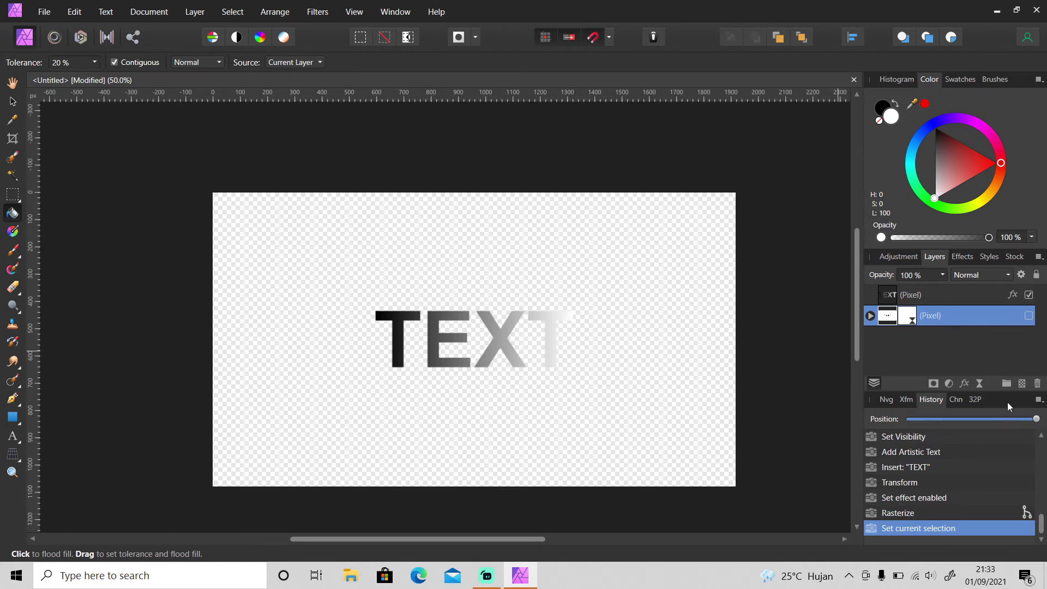
{"action": "left_click", "coordinate": [1021, 384]}
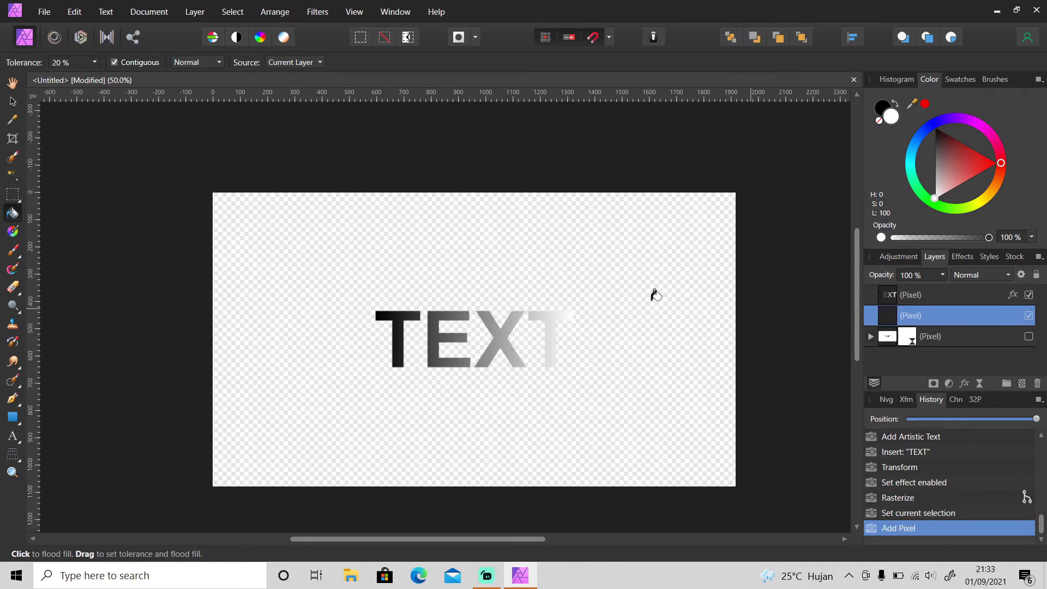
{"action": "left_click", "coordinate": [668, 340]}
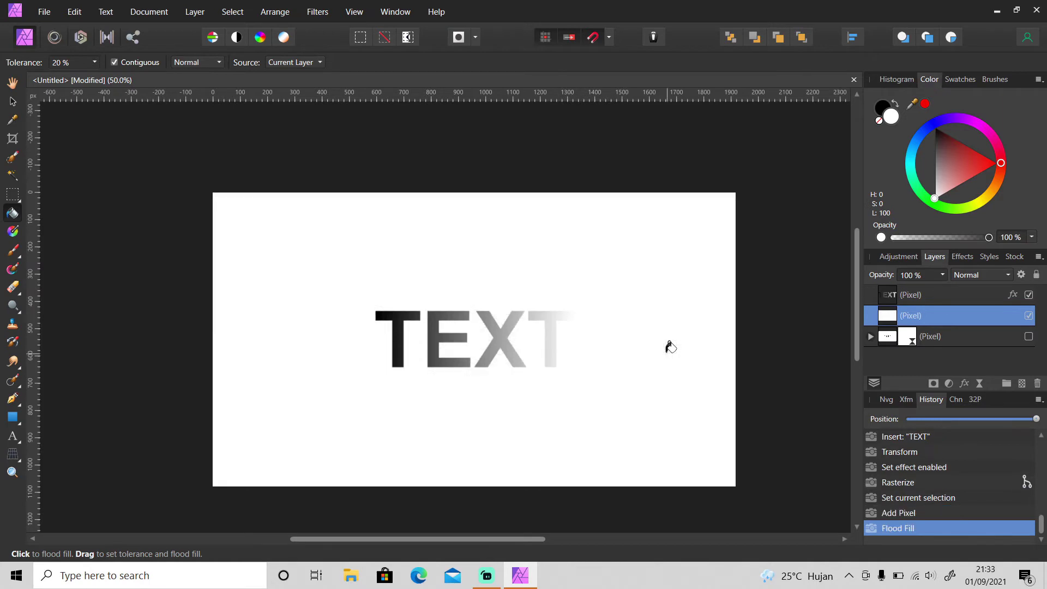
{"action": "key", "text": "v"}
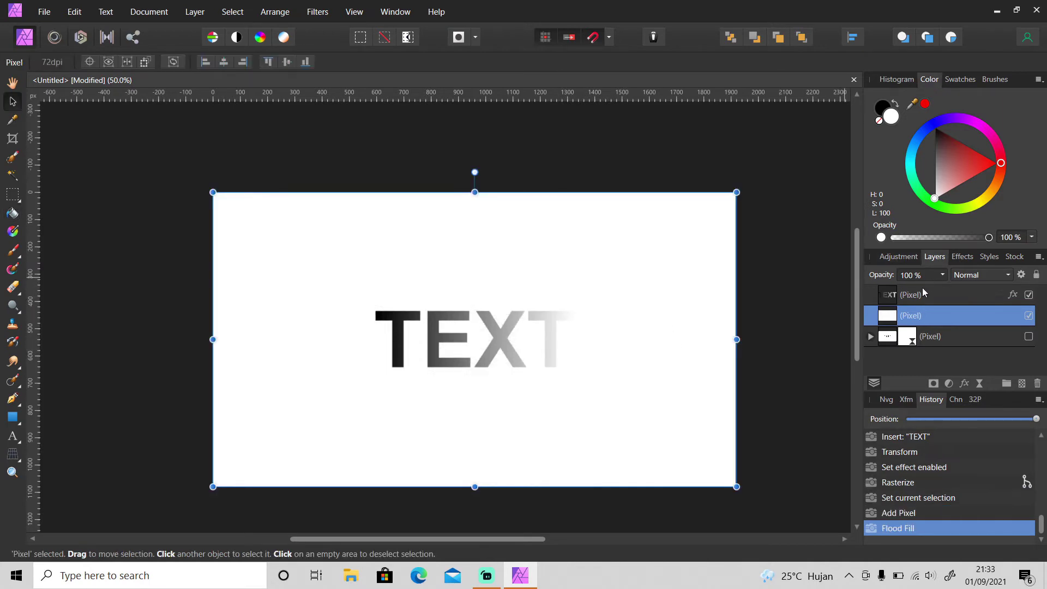
{"action": "right_click", "coordinate": [925, 294]}
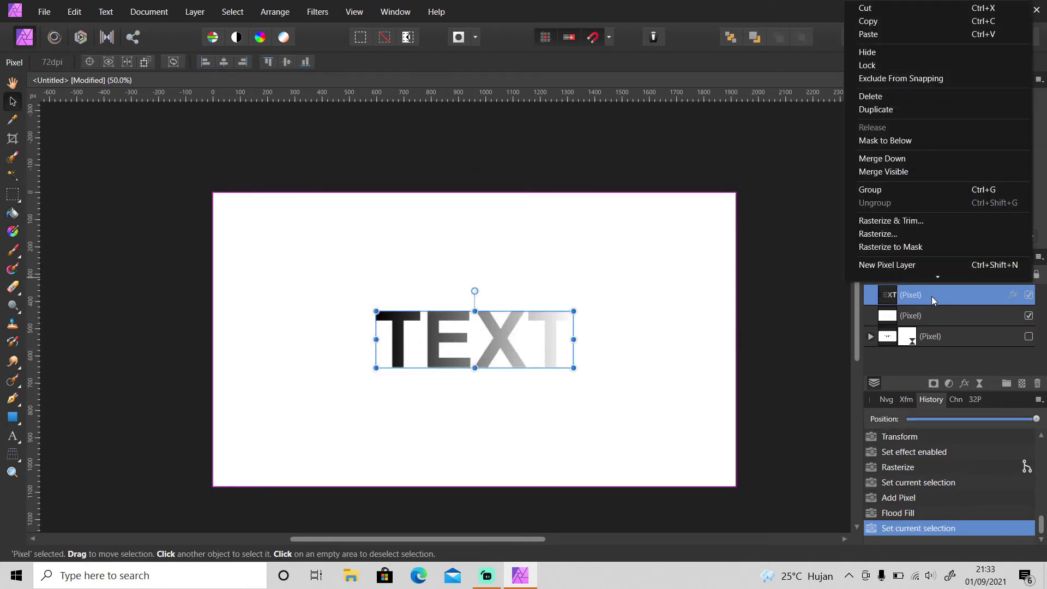
{"action": "left_click", "coordinate": [923, 162]}
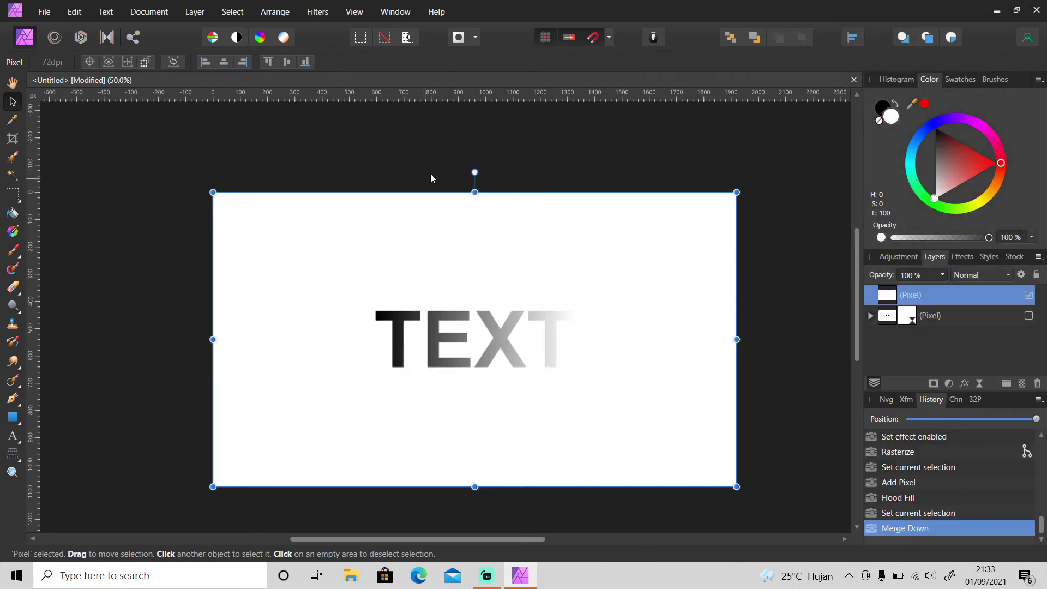
Step: Add a live Halftone filter layer to the merged gradient text with cell size 5 and contrast 100
{"action": "left_click", "coordinate": [319, 12]}
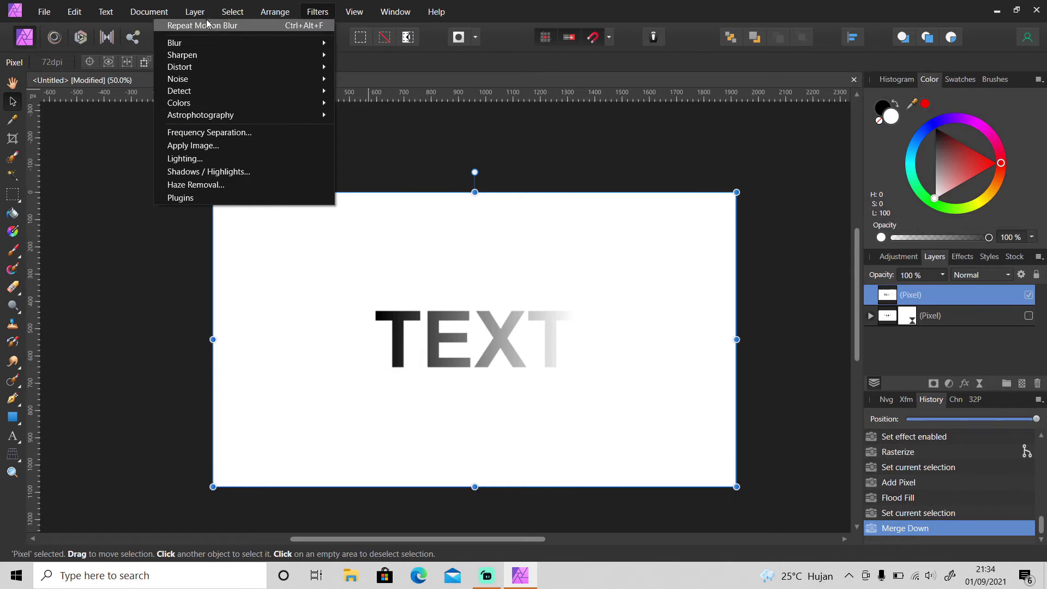
{"action": "mouse_move", "coordinate": [195, 12]}
{"action": "mouse_move", "coordinate": [216, 181]}
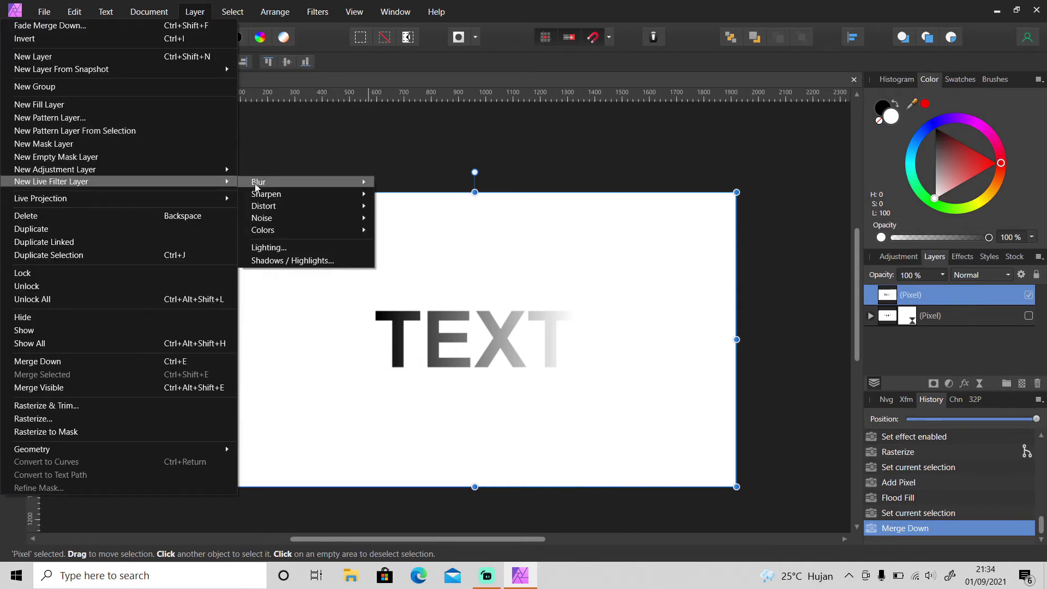
{"action": "mouse_move", "coordinate": [286, 231]}
{"action": "left_click", "coordinate": [208, 232]}
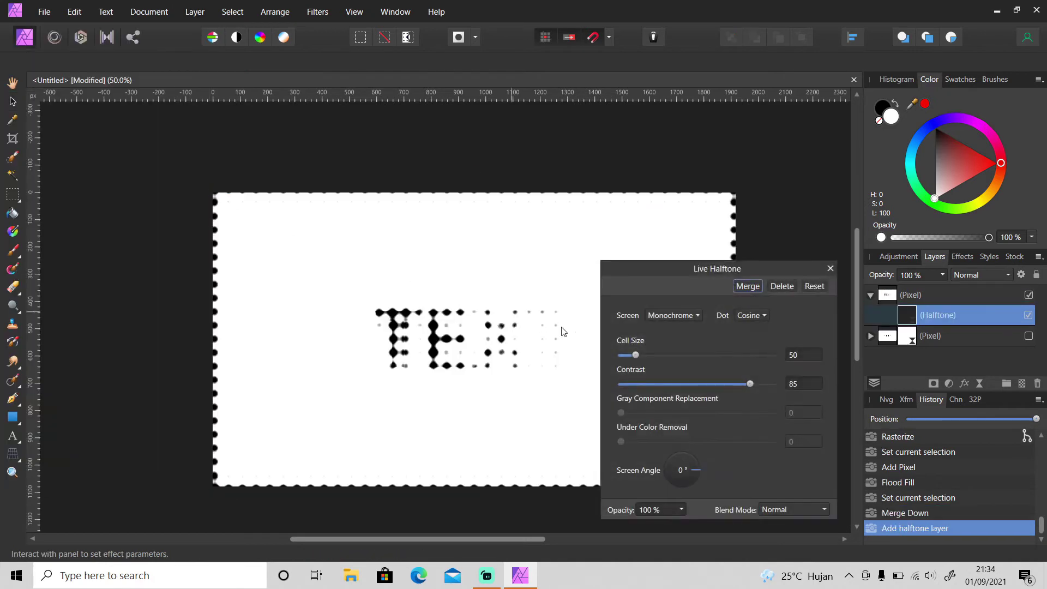
{"action": "left_click", "coordinate": [798, 356]}
{"action": "key", "text": "Return"}
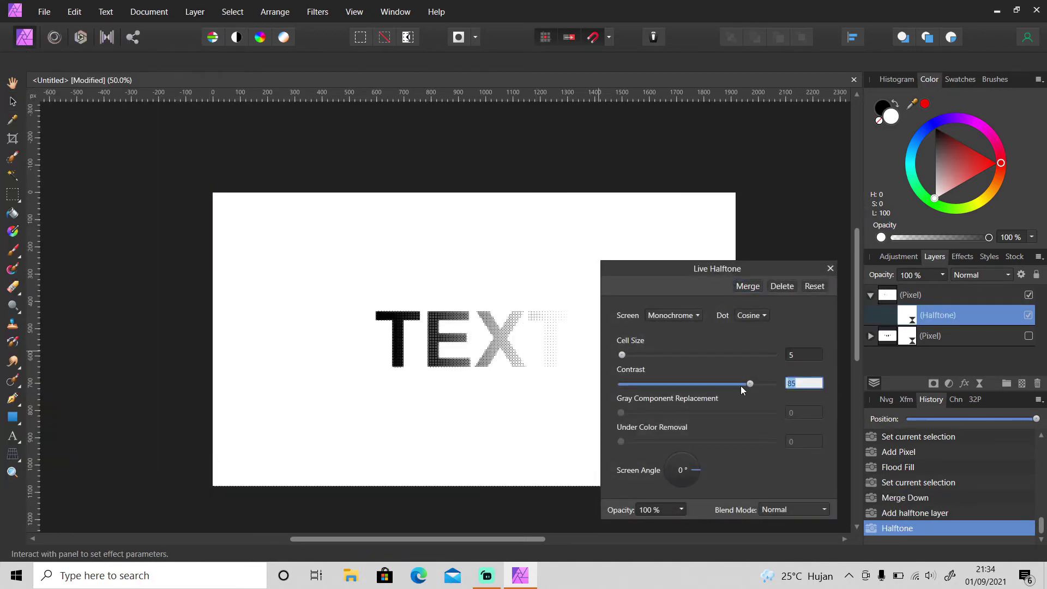
{"action": "type", "text": "100"}
{"action": "key", "text": "Return"}
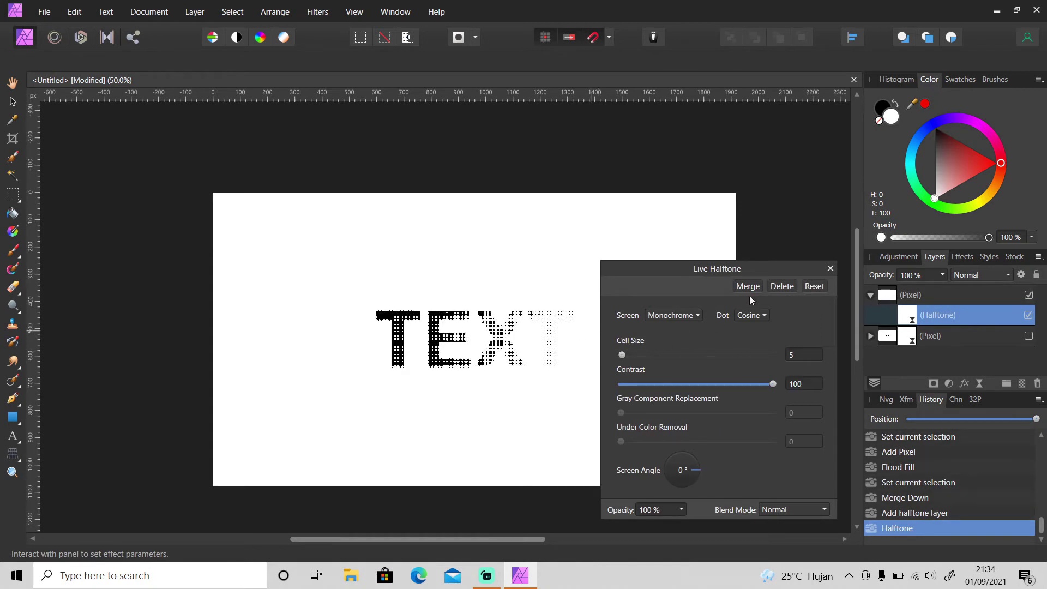
Step: Close the Live Halftone settings, collapse the gradient text's layer group and select its parent pixel layer
{"action": "left_click", "coordinate": [830, 268]}
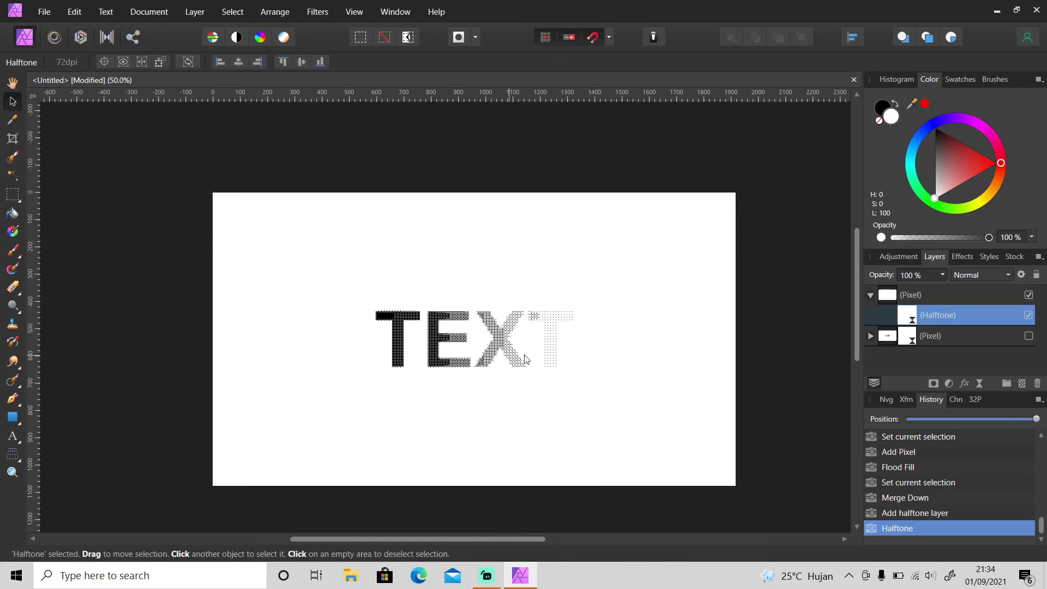
{"action": "key", "text": "z"}
{"action": "left_click", "coordinate": [509, 356]}
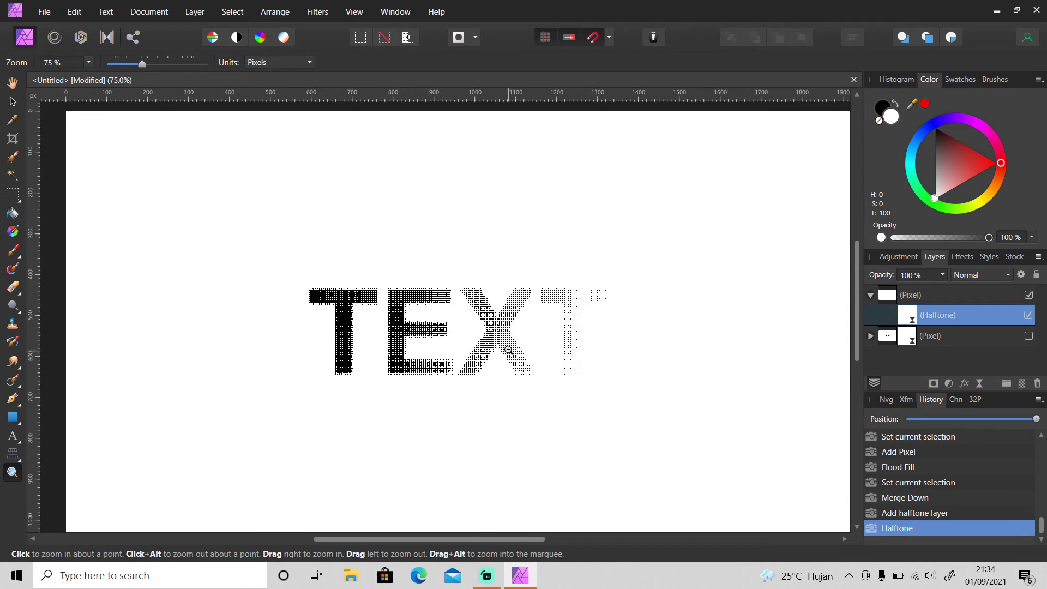
{"action": "key", "text": "v"}
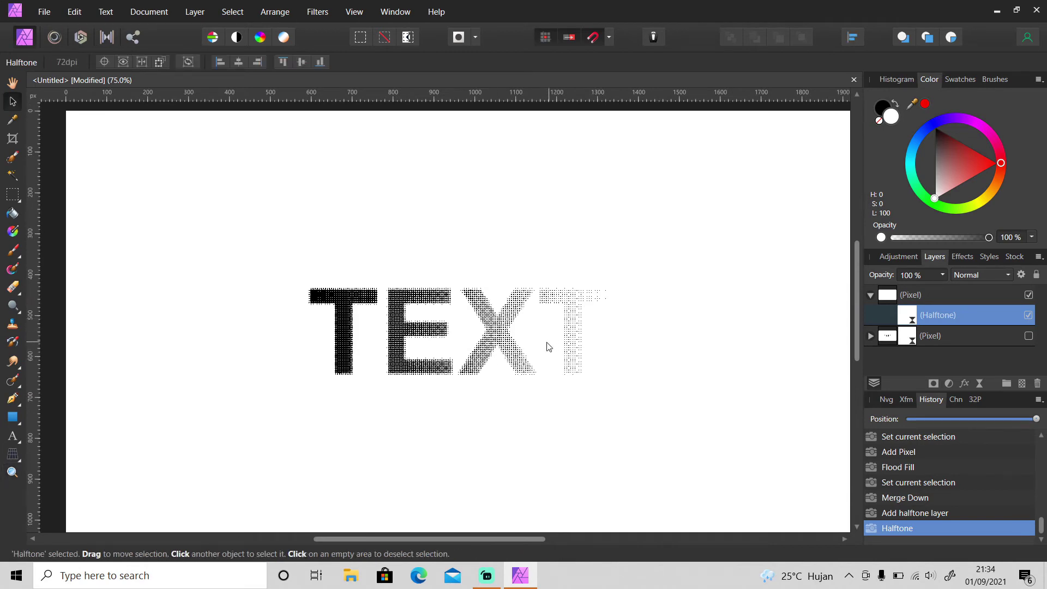
{"action": "left_click", "coordinate": [871, 296]}
{"action": "left_click", "coordinate": [950, 296]}
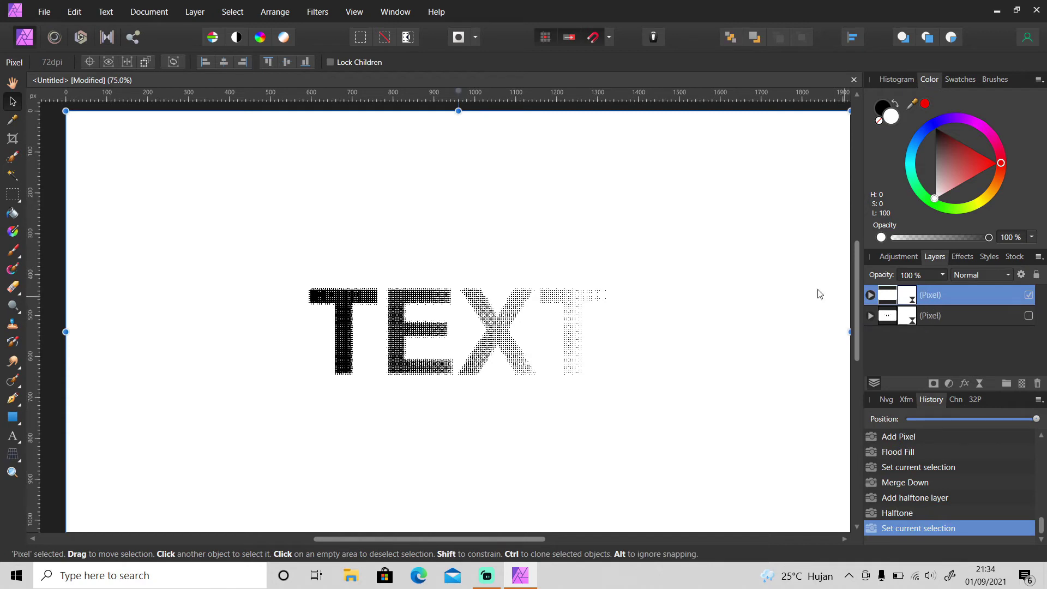
Step: Remove the white from the gradient text layer using Select Sampled Color at 100 % tolerance, and clear the selection
{"action": "left_click", "coordinate": [232, 12]}
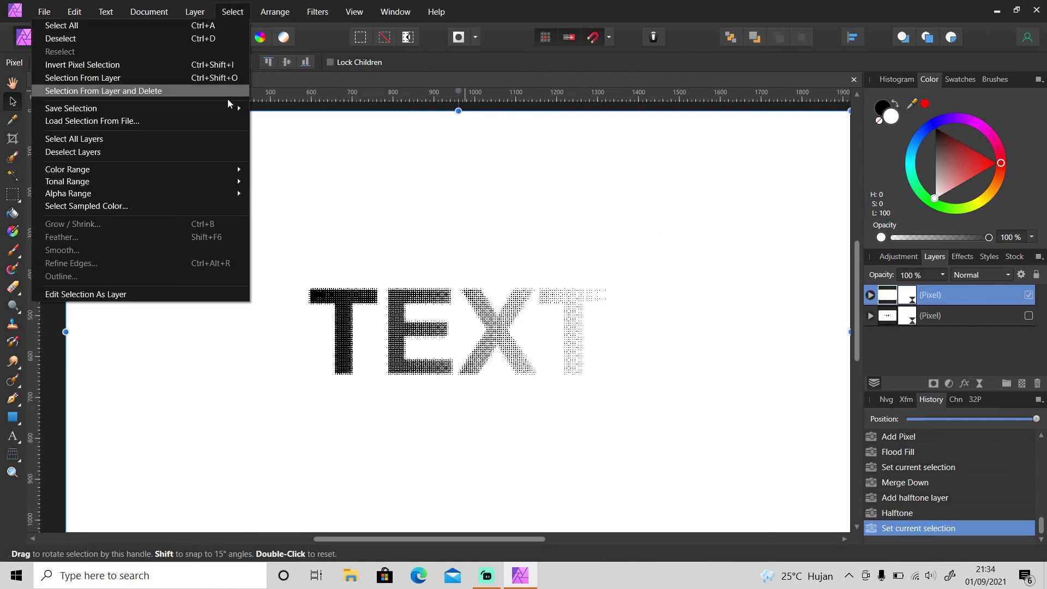
{"action": "left_click", "coordinate": [185, 206]}
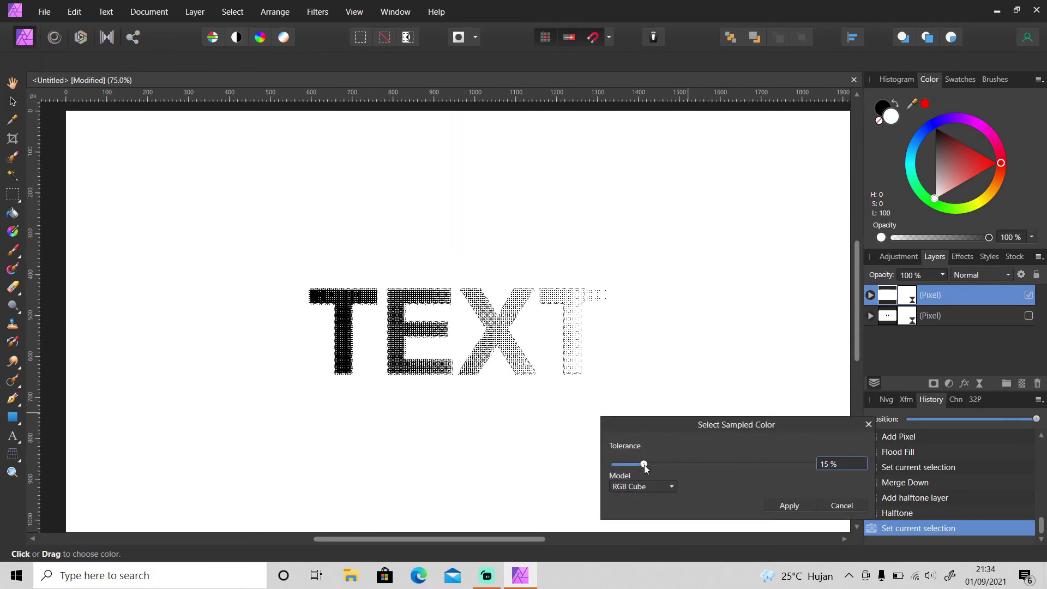
{"action": "left_click_drag", "start_coordinate": [643, 464], "coordinate": [837, 463]}
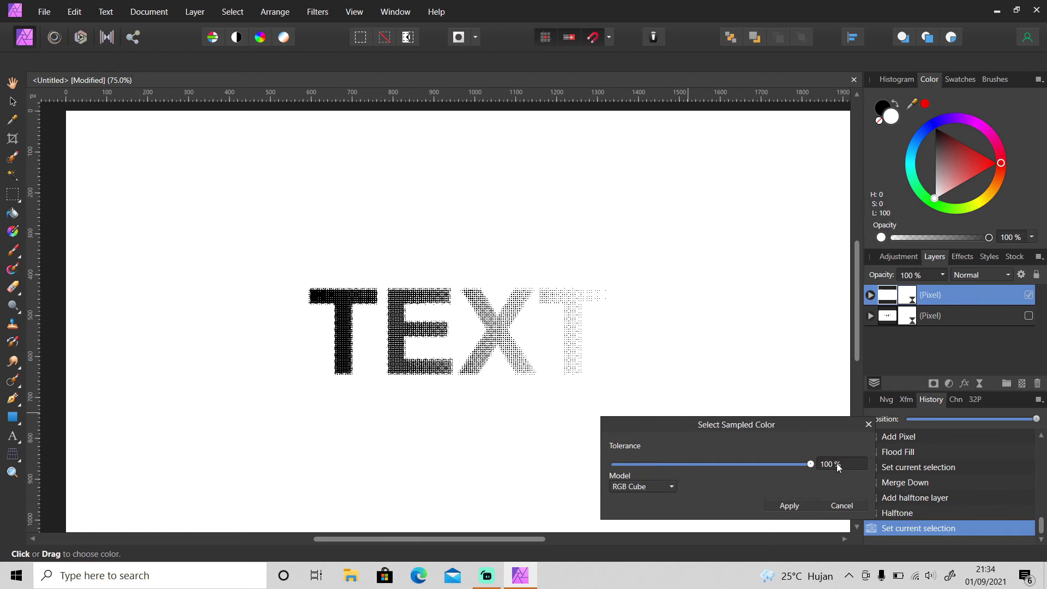
{"action": "left_click", "coordinate": [799, 506]}
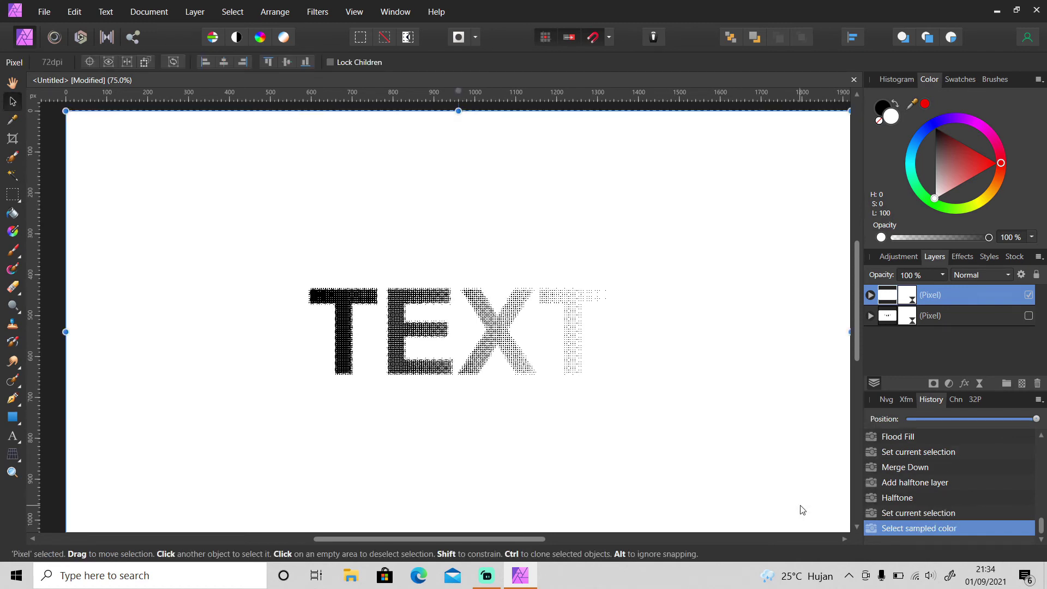
{"action": "key", "text": "Delete"}
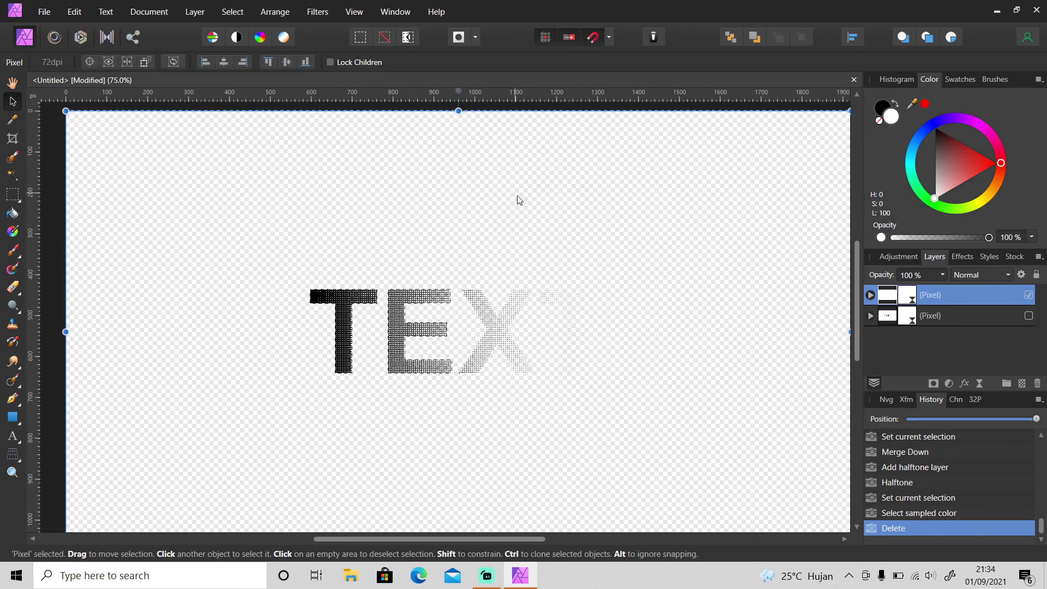
{"action": "key", "text": "ctrl+d"}
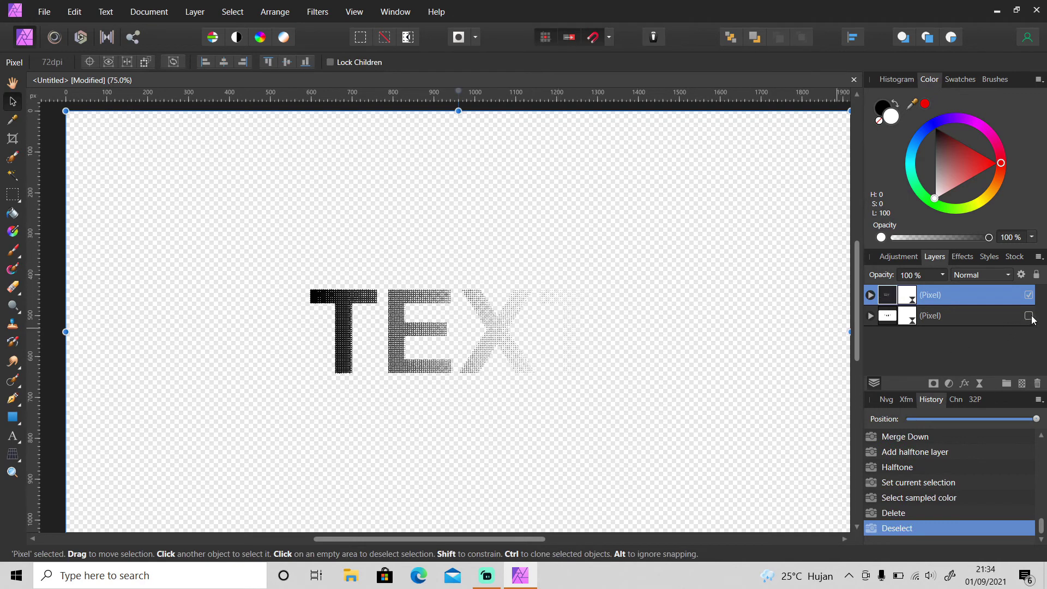
Step: Show the motion-blurred text layer, hide the gradient text layer and make the blurred one active
{"action": "left_click", "coordinate": [1029, 315]}
{"action": "left_click", "coordinate": [1029, 295]}
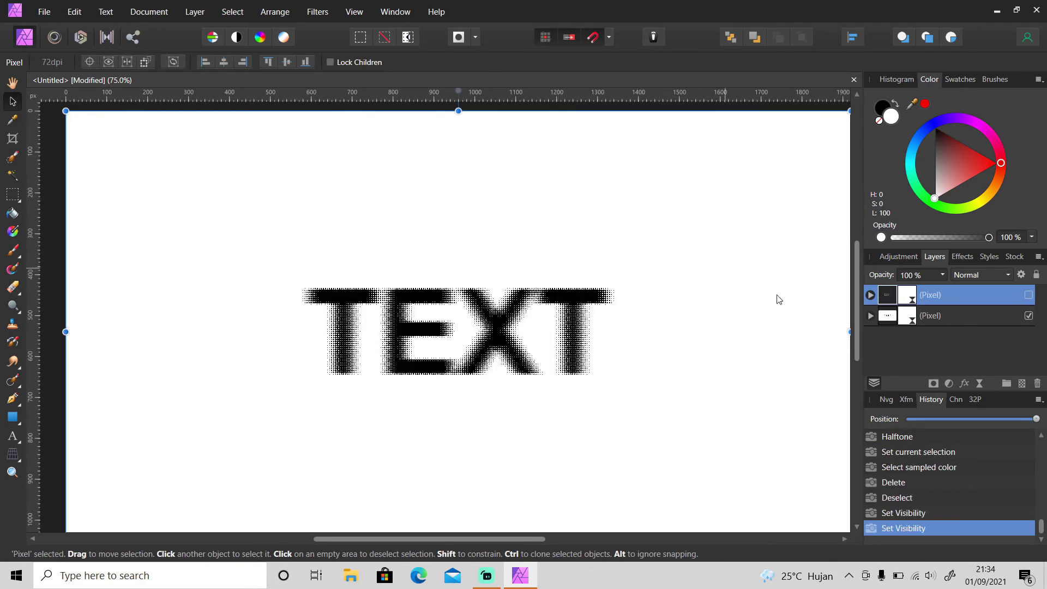
{"action": "left_click", "coordinate": [944, 316]}
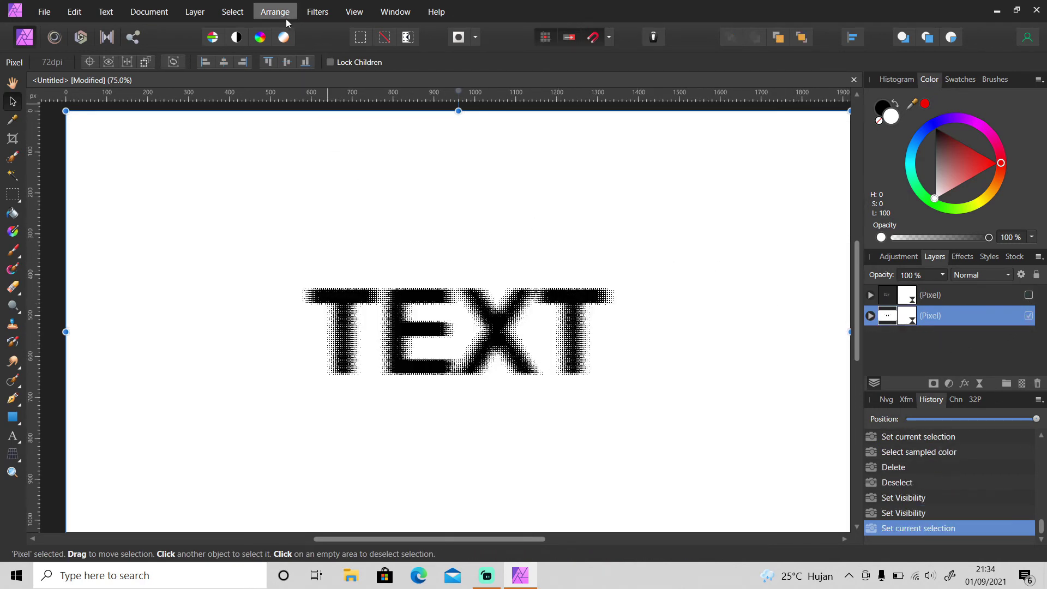
Step: Delete the white from the motion-blurred text layer by selecting the sampled colour at 100 % tolerance, and deselect
{"action": "left_click", "coordinate": [230, 12]}
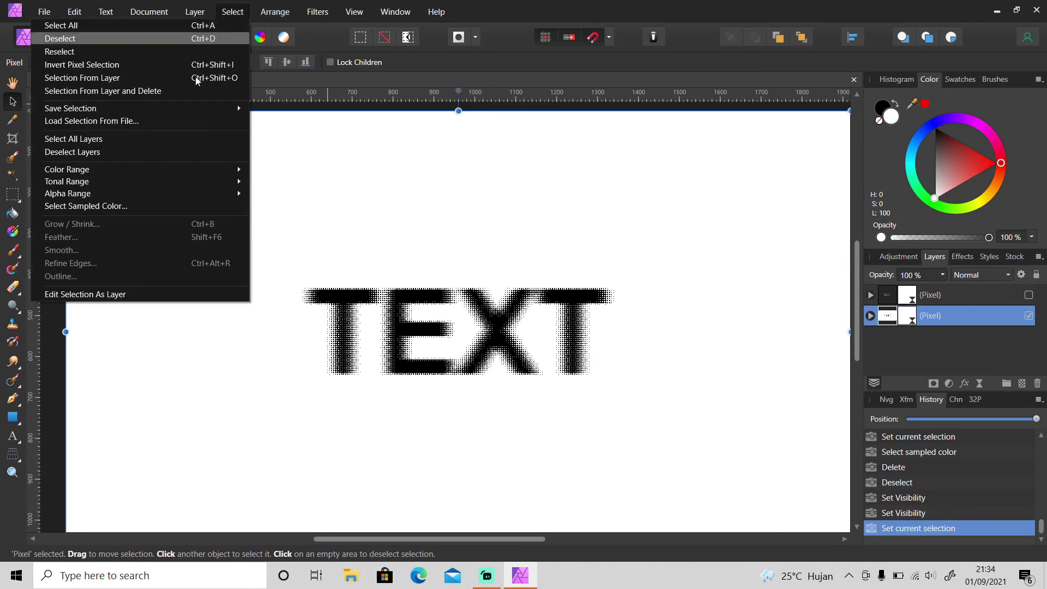
{"action": "left_click", "coordinate": [154, 206]}
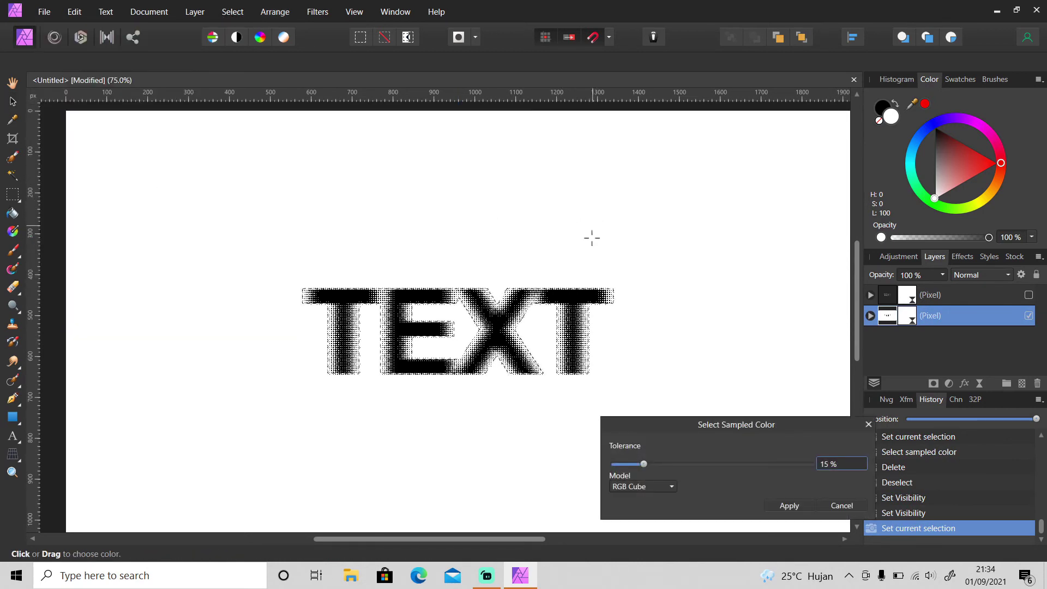
{"action": "left_click", "coordinate": [645, 463]}
{"action": "left_click_drag", "start_coordinate": [647, 462], "coordinate": [866, 479]}
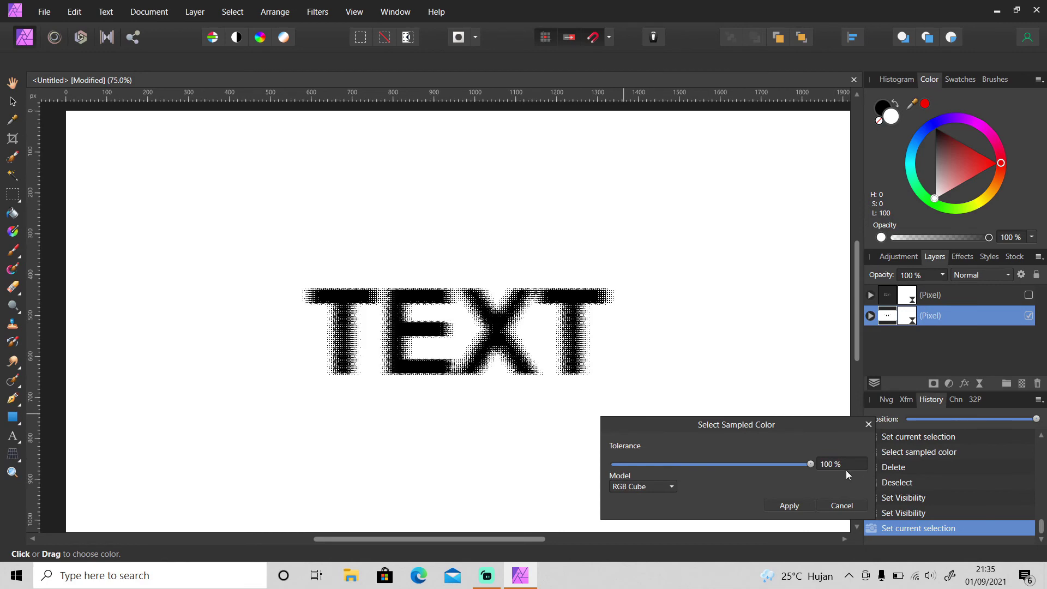
{"action": "left_click", "coordinate": [807, 509]}
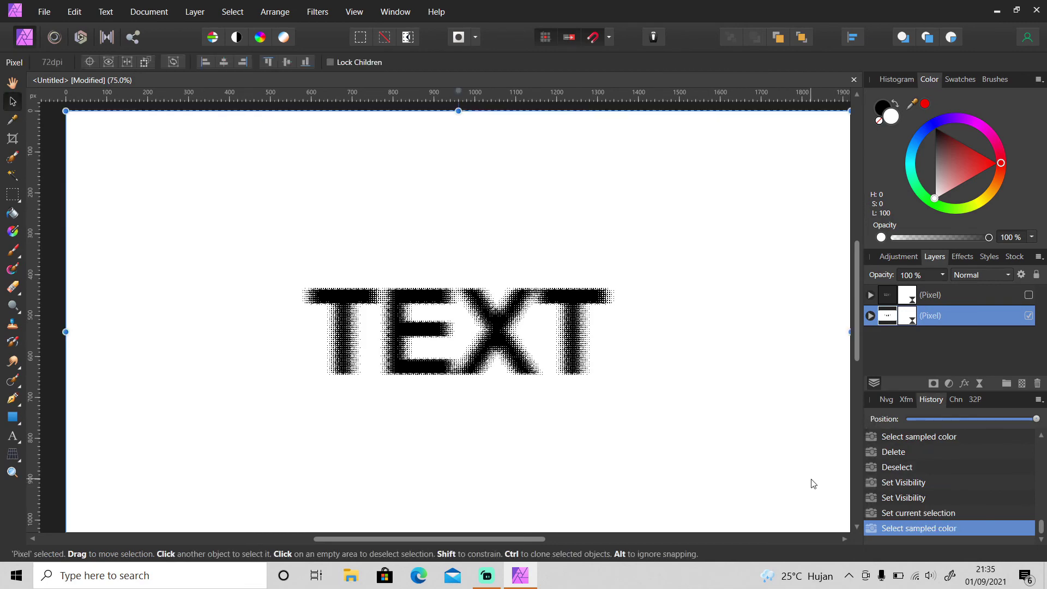
{"action": "key", "text": "Delete"}
{"action": "key", "text": "ctrl+d"}
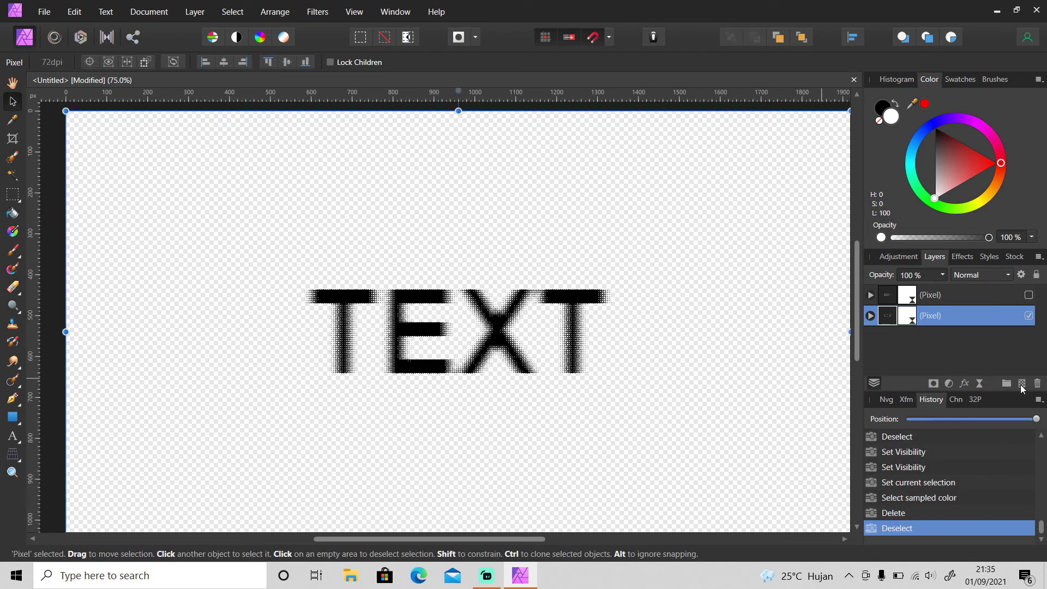
Step: Add a new pixel layer at the bottom of the layer stack and flood fill it with white
{"action": "left_click", "coordinate": [1022, 383]}
{"action": "double_click", "coordinate": [963, 316]}
{"action": "left_click_drag", "start_coordinate": [962, 315], "coordinate": [918, 368]}
{"action": "key", "text": "g"}
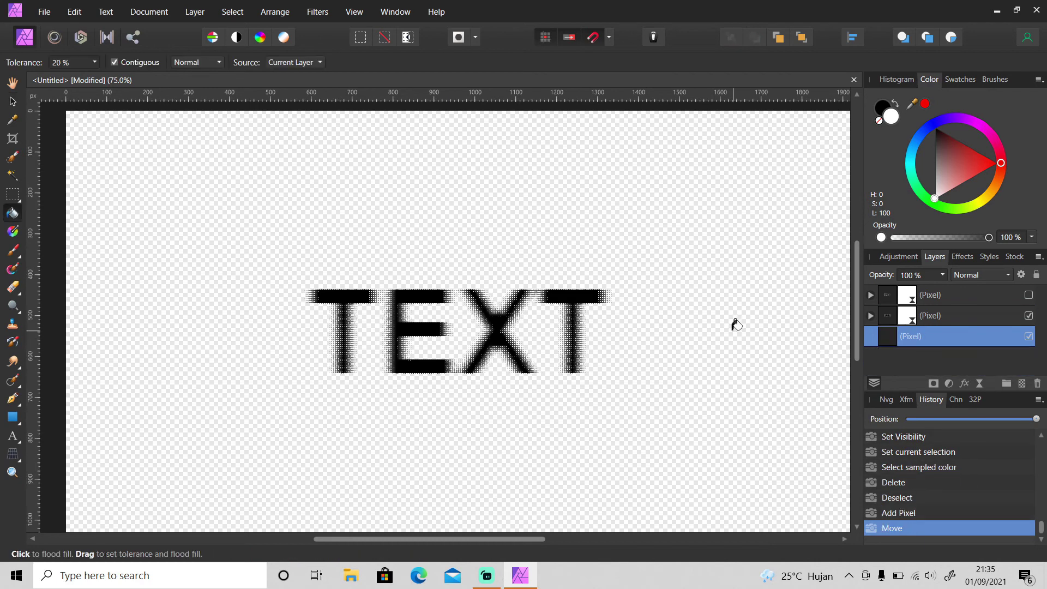
{"action": "left_click", "coordinate": [736, 326]}
Step: Show the gradient halftone text layer, move it about 250 px straight down below the blurred text, and deselect it
{"action": "key", "text": "z"}
{"action": "left_click", "coordinate": [646, 331], "text": "alt"}
{"action": "key", "text": "v"}
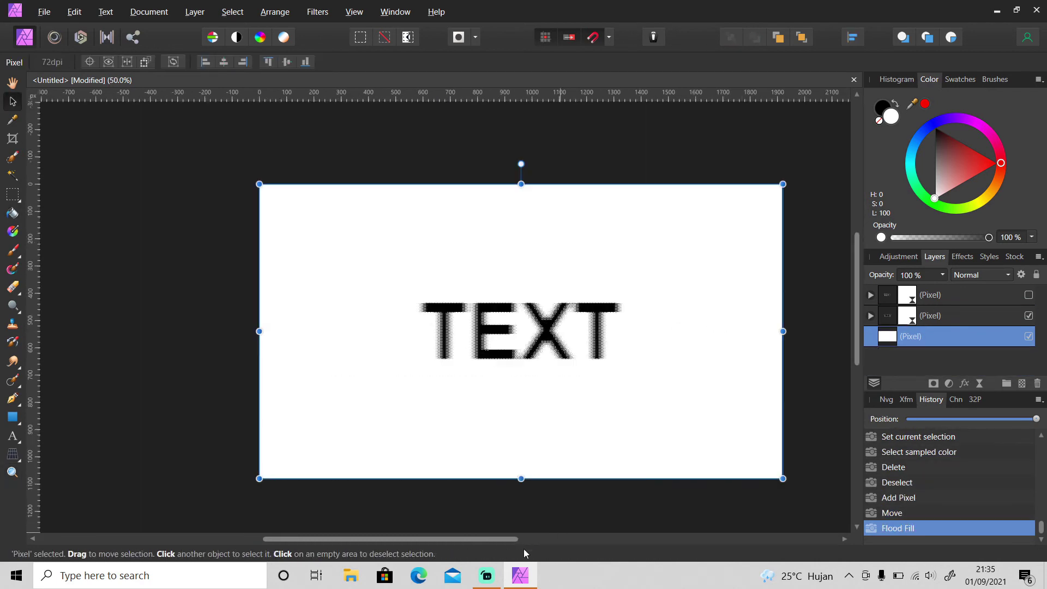
{"action": "left_click_drag", "start_coordinate": [513, 539], "coordinate": [531, 539]}
{"action": "left_click", "coordinate": [1029, 295]}
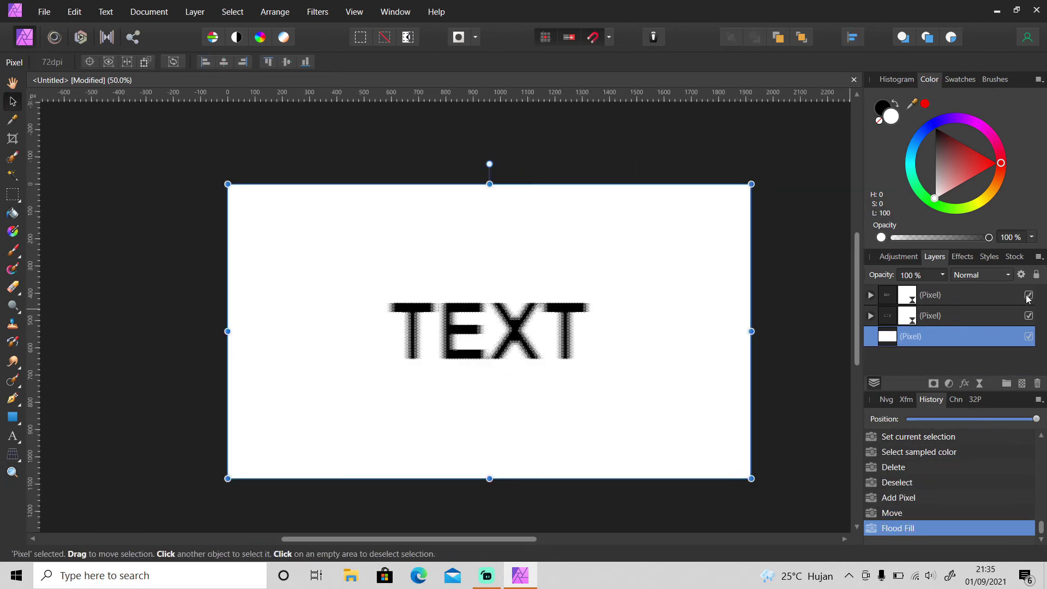
{"action": "left_click", "coordinate": [967, 296]}
{"action": "left_click_drag", "start_coordinate": [483, 340], "coordinate": [484, 408]}
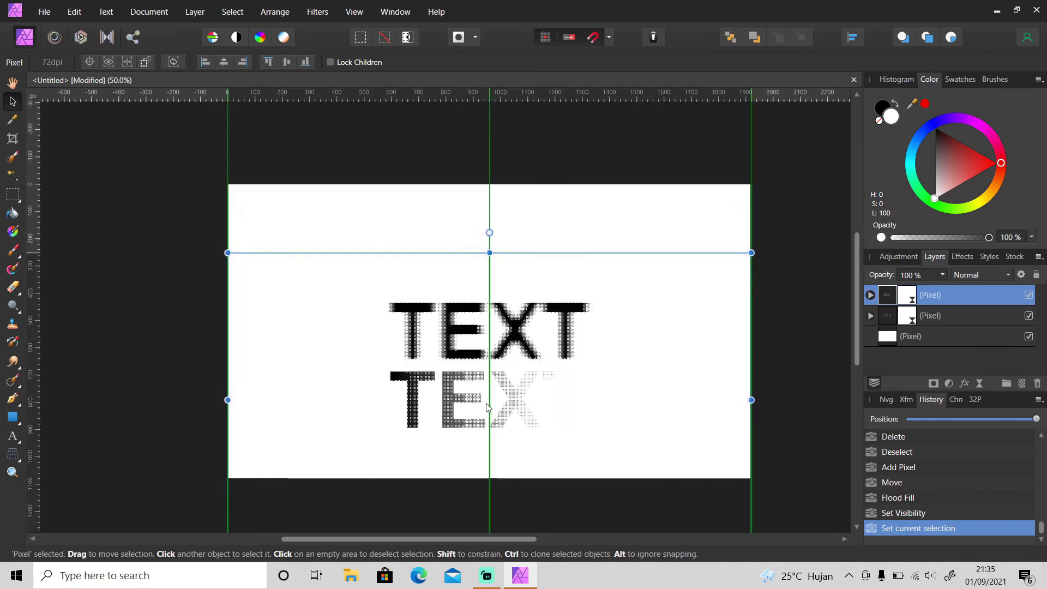
{"action": "left_click", "coordinate": [778, 323]}
{"action": "key", "text": "z"}
{"action": "left_click", "coordinate": [525, 367]}
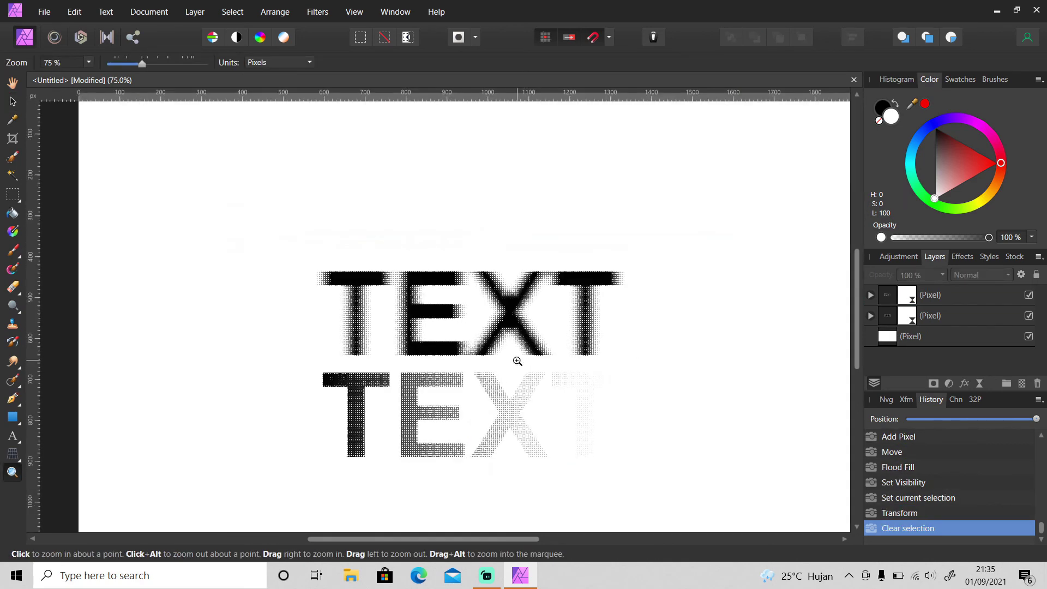
{"action": "left_click_drag", "start_coordinate": [517, 540], "coordinate": [525, 540]}
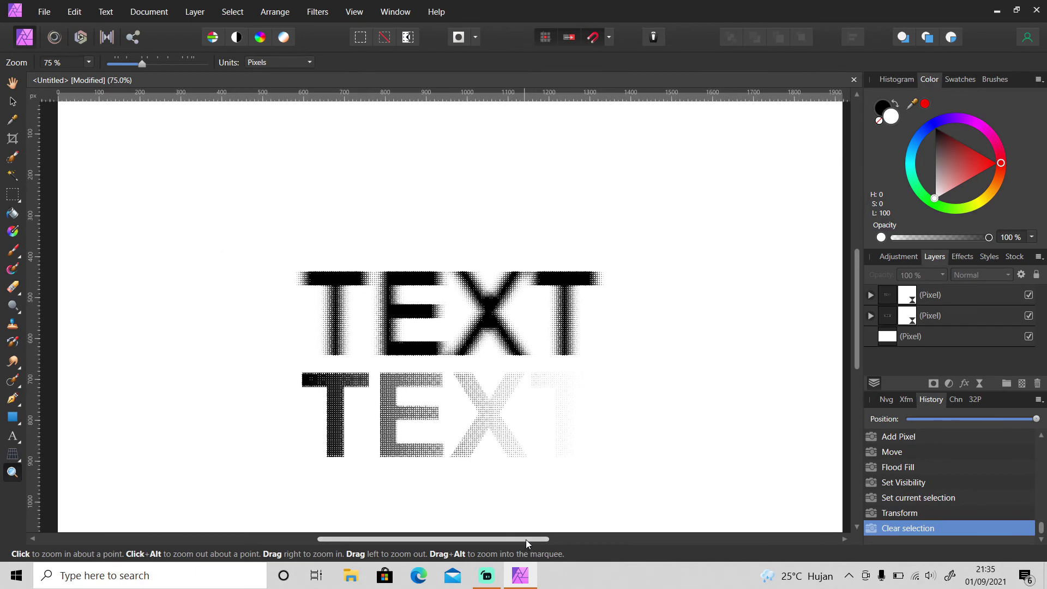